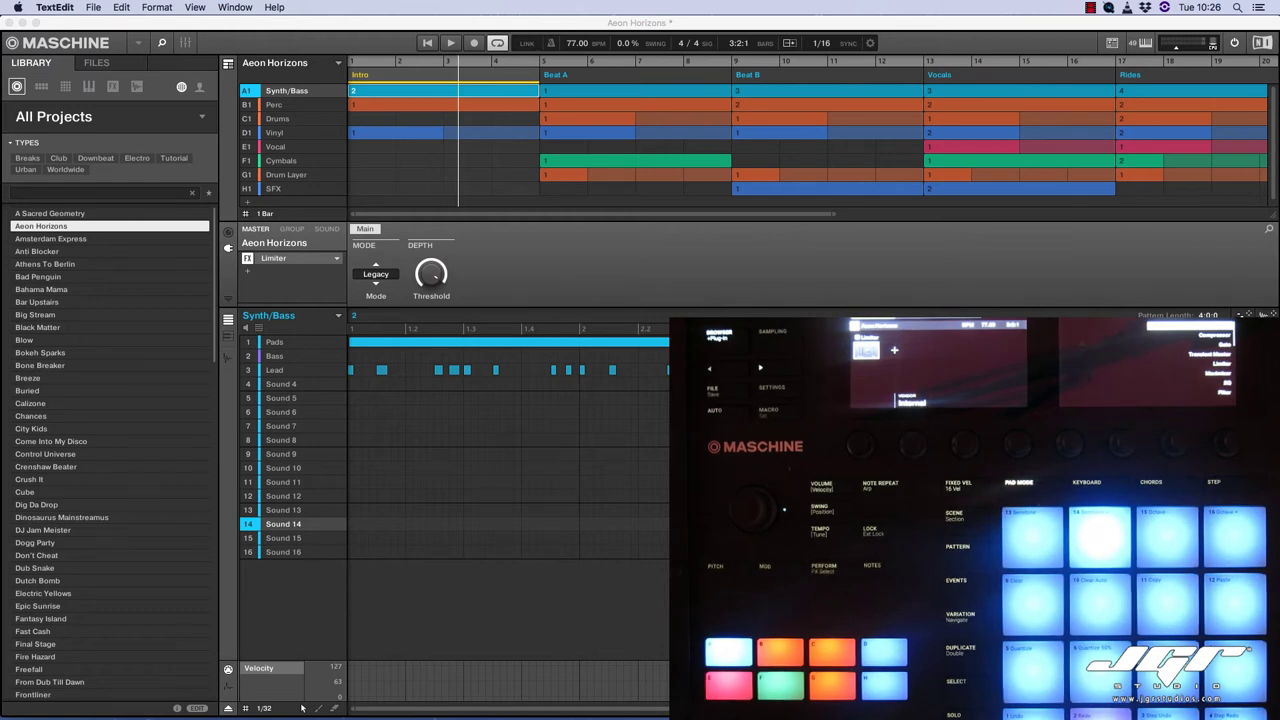
left_click(58, 131)
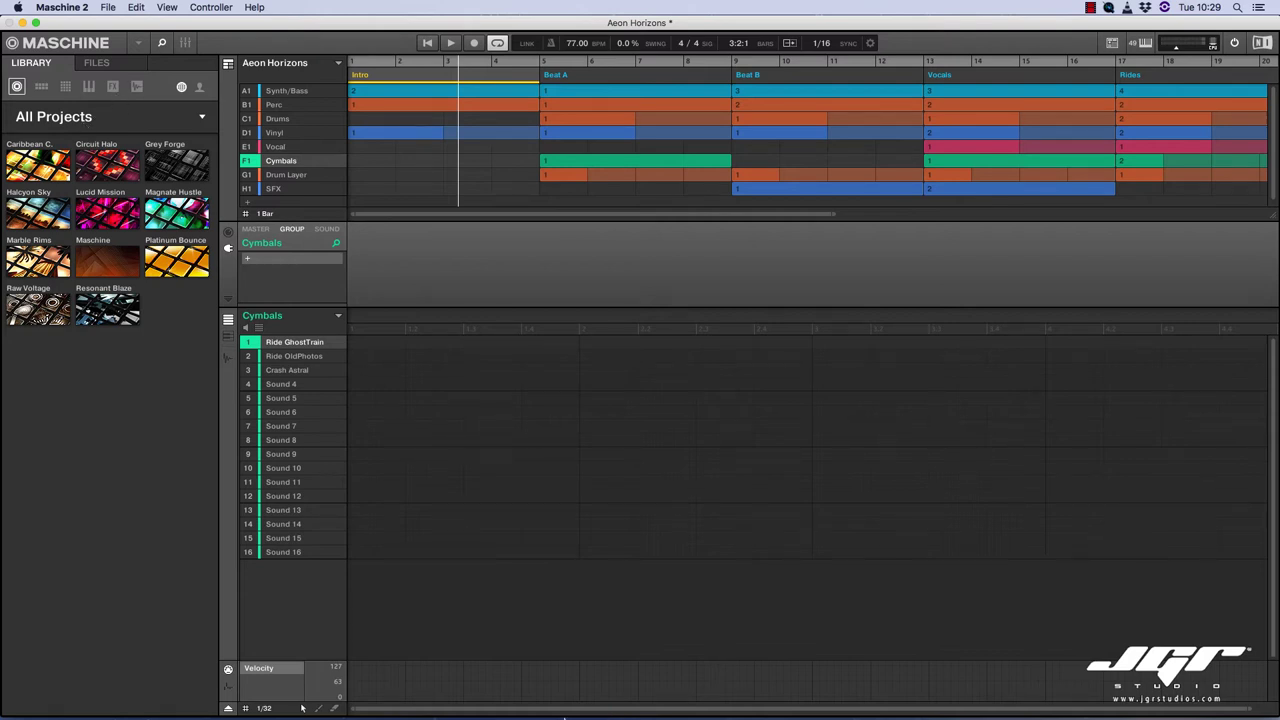
Step: Switch to Safari and log in to the Native Instruments account with the saved e-mail address and password
left_click(149, 694)
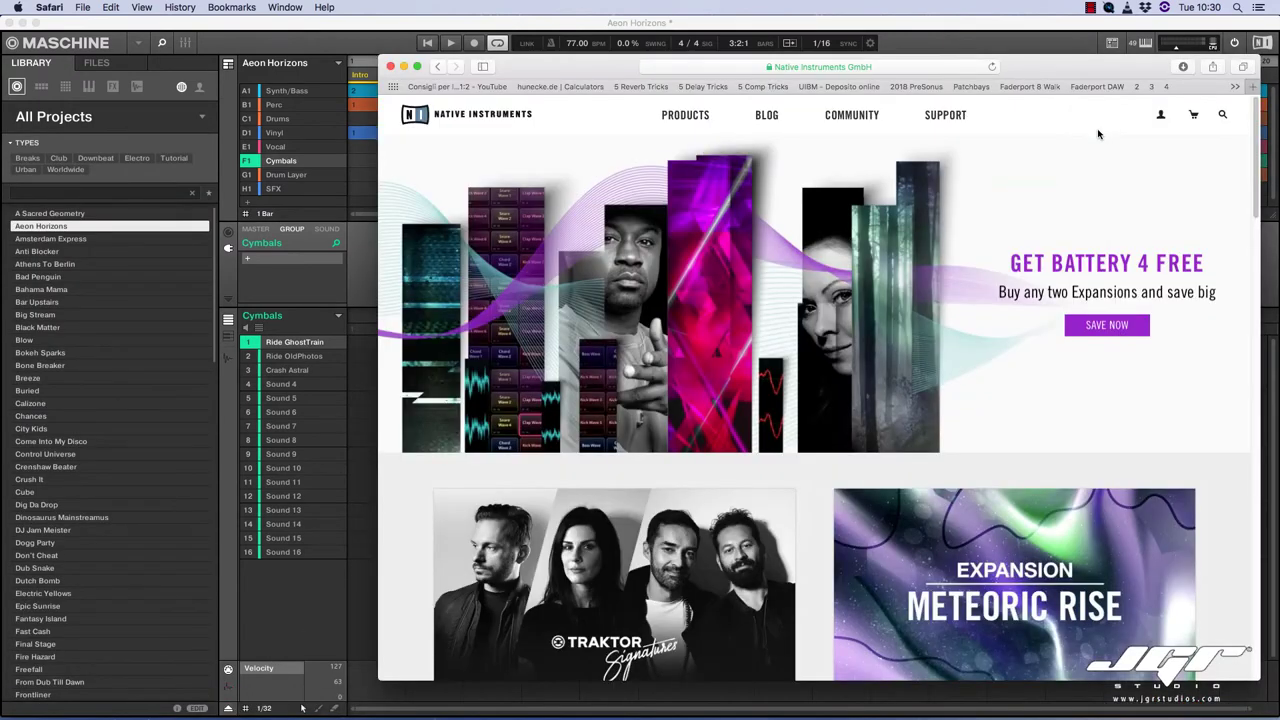
left_click(1163, 117)
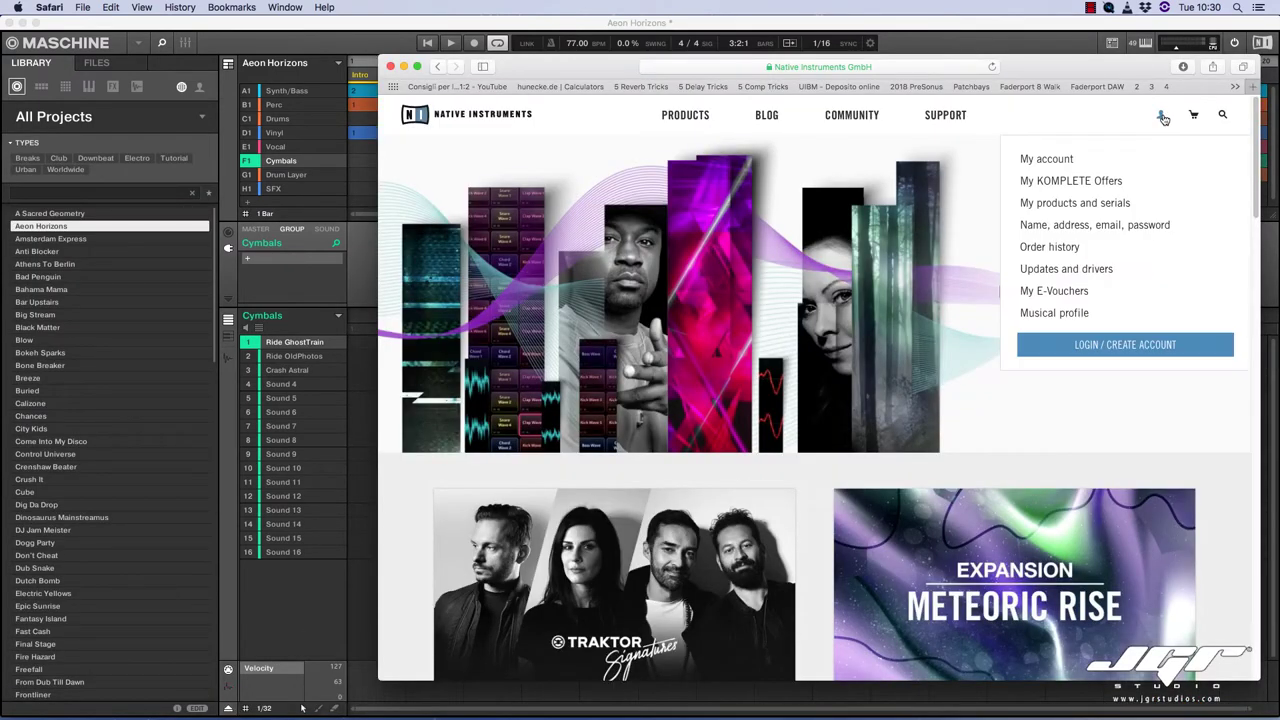
left_click(1149, 345)
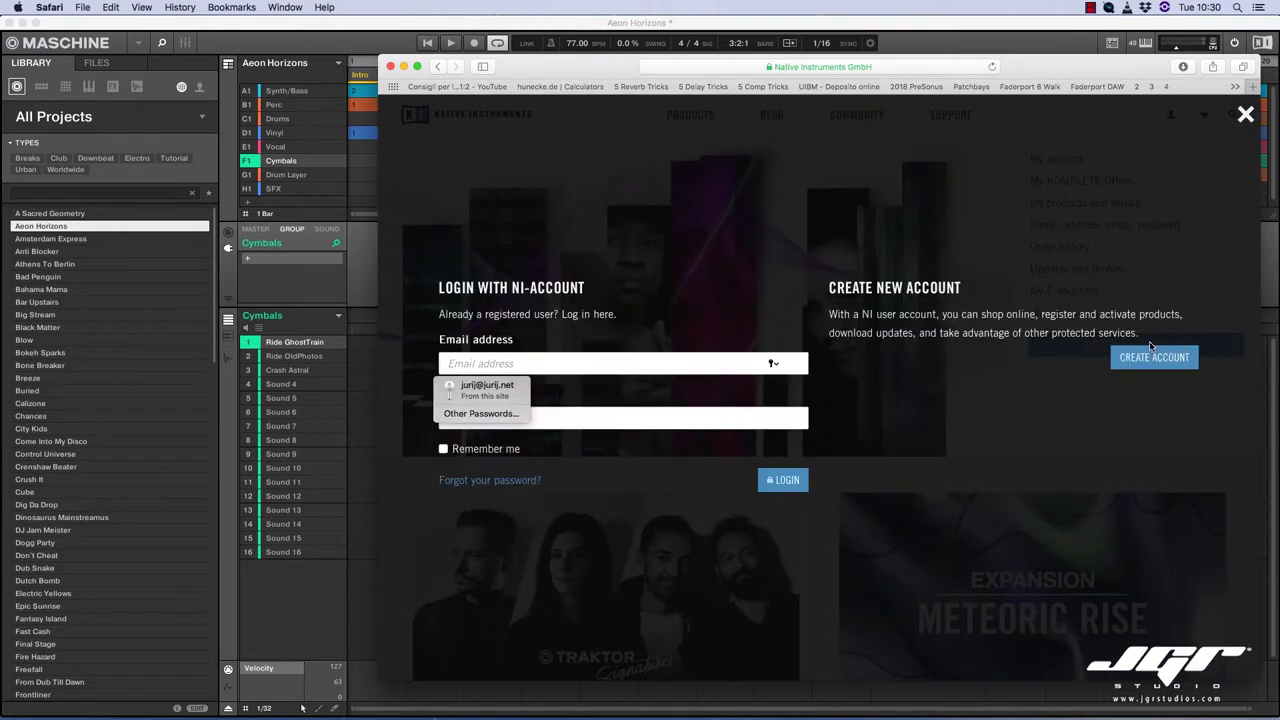
left_click(488, 389)
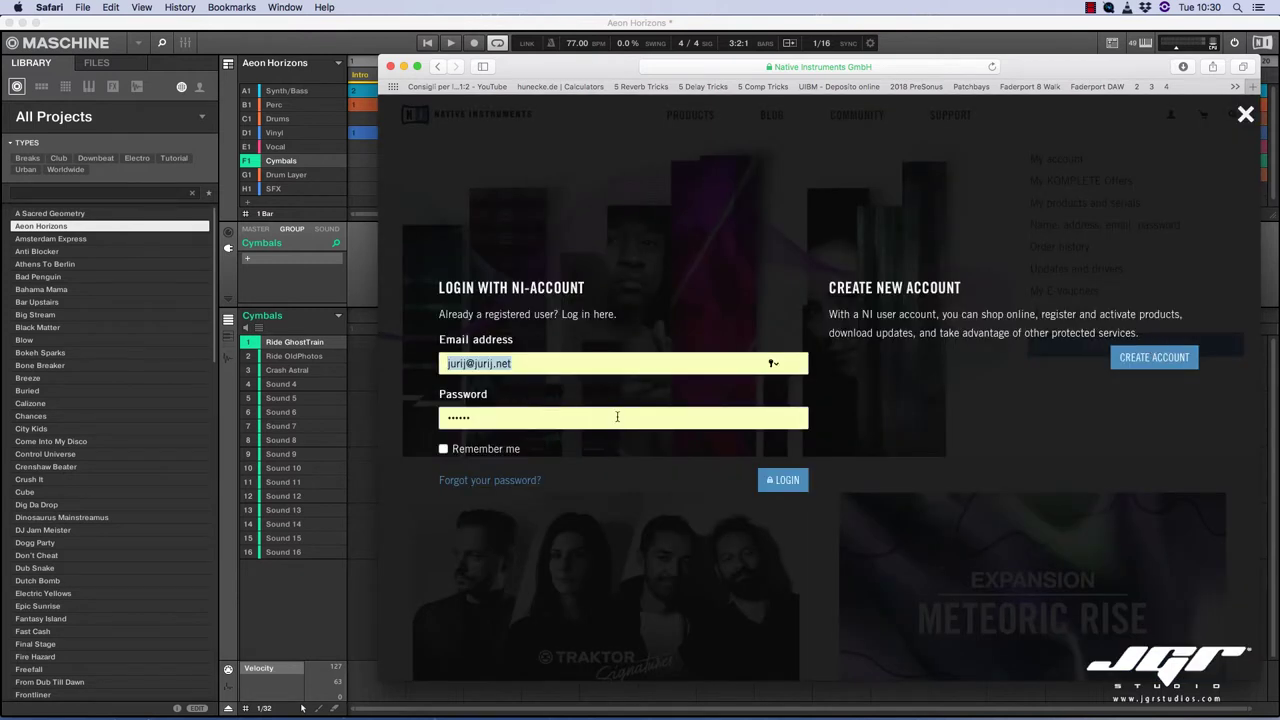
left_click(798, 484)
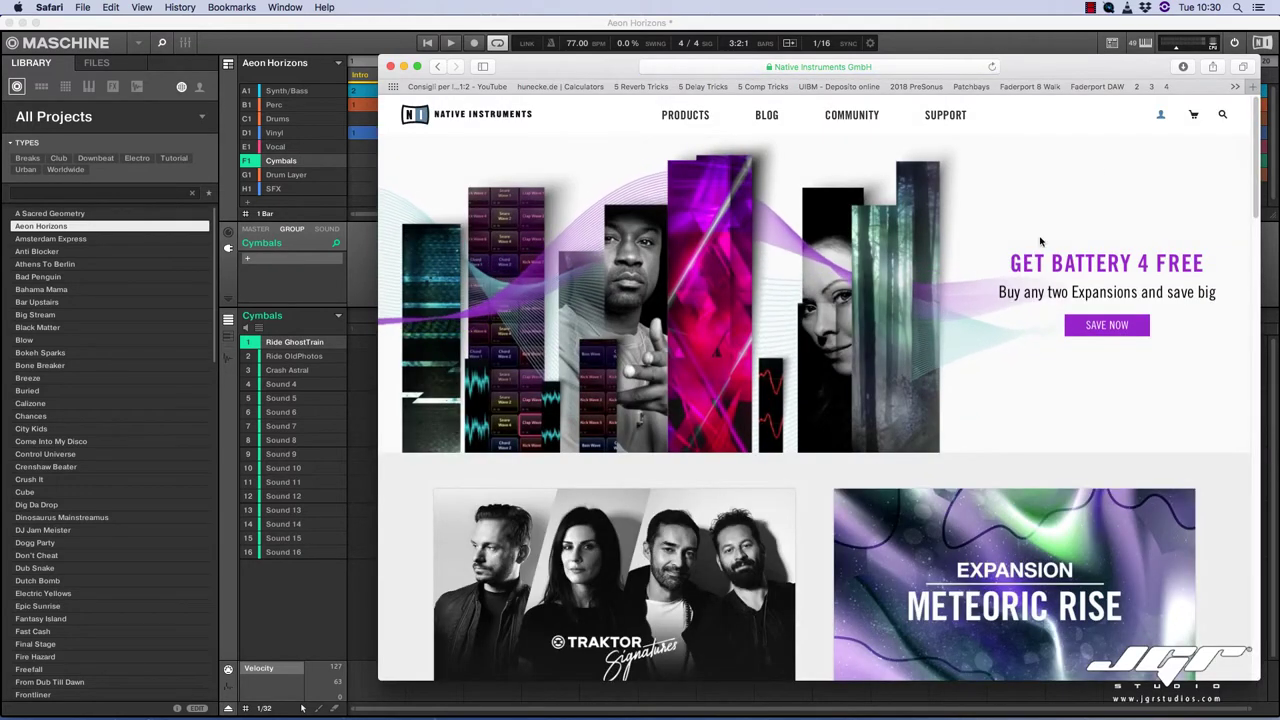
Step: Go from the account's products and serials page to the Native Access page and download the Mac installer
left_click(1156, 117)
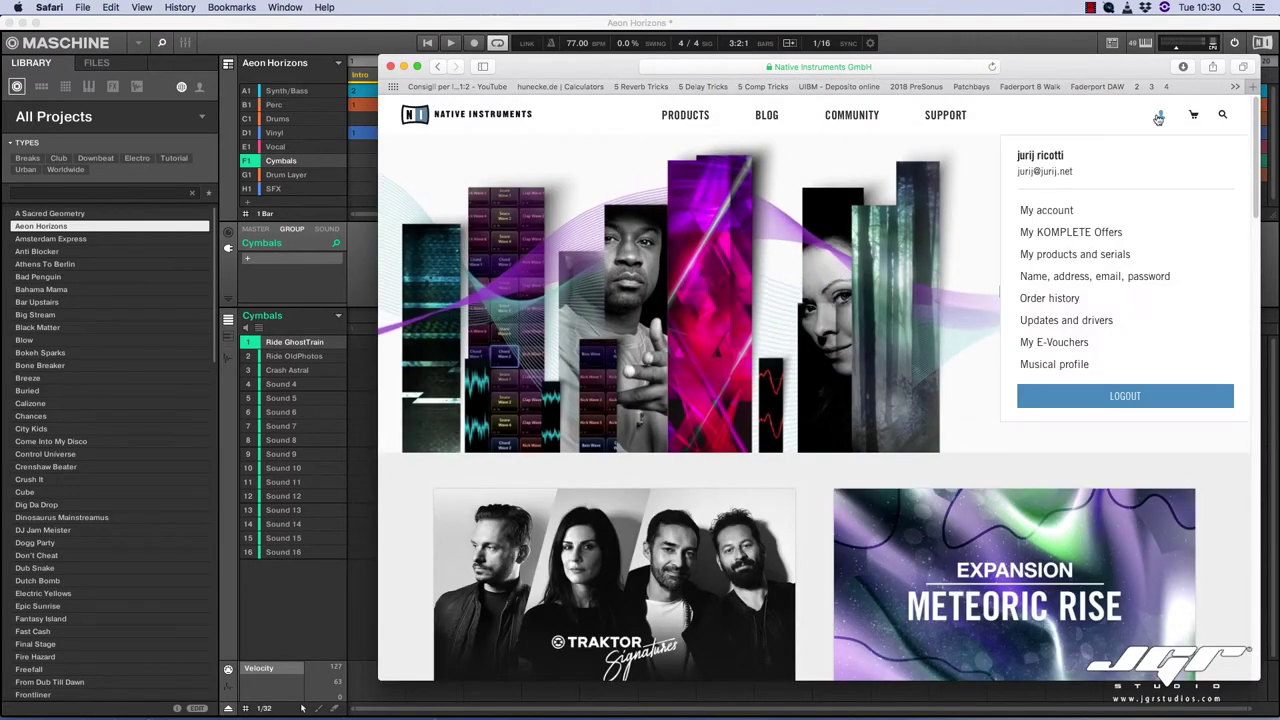
left_click(1107, 259)
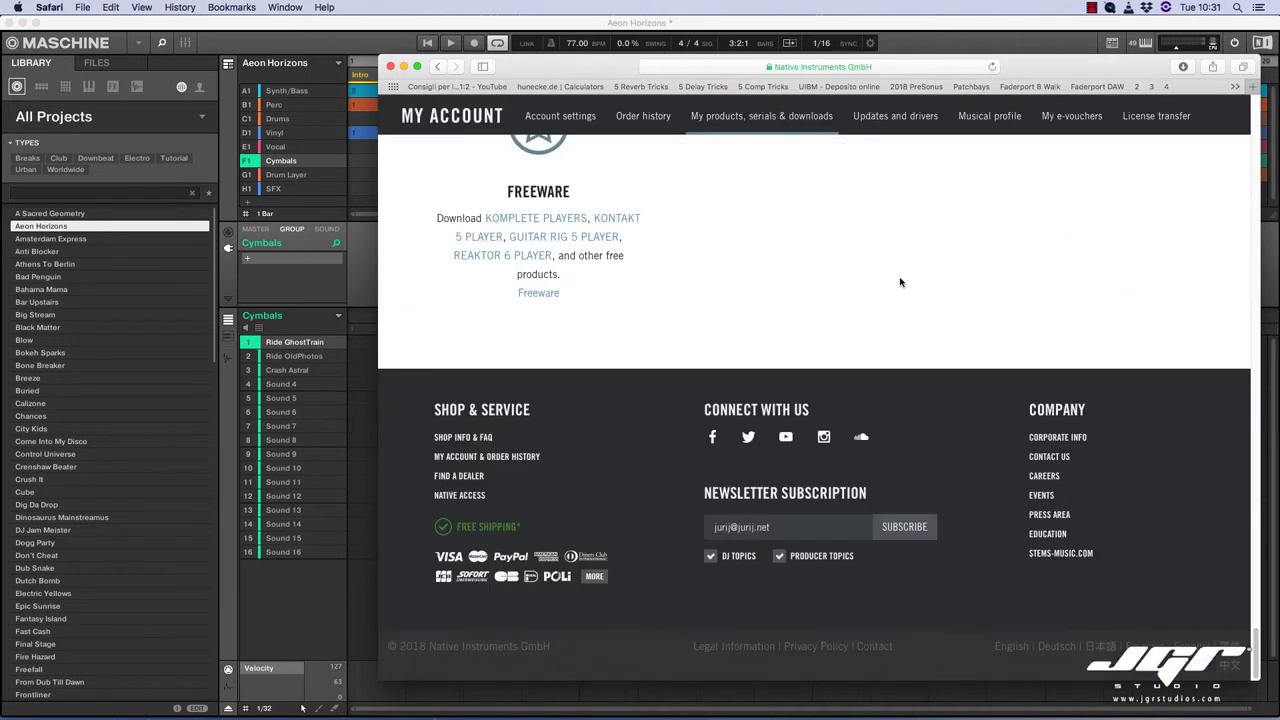
scroll(900, 282, "up", 4)
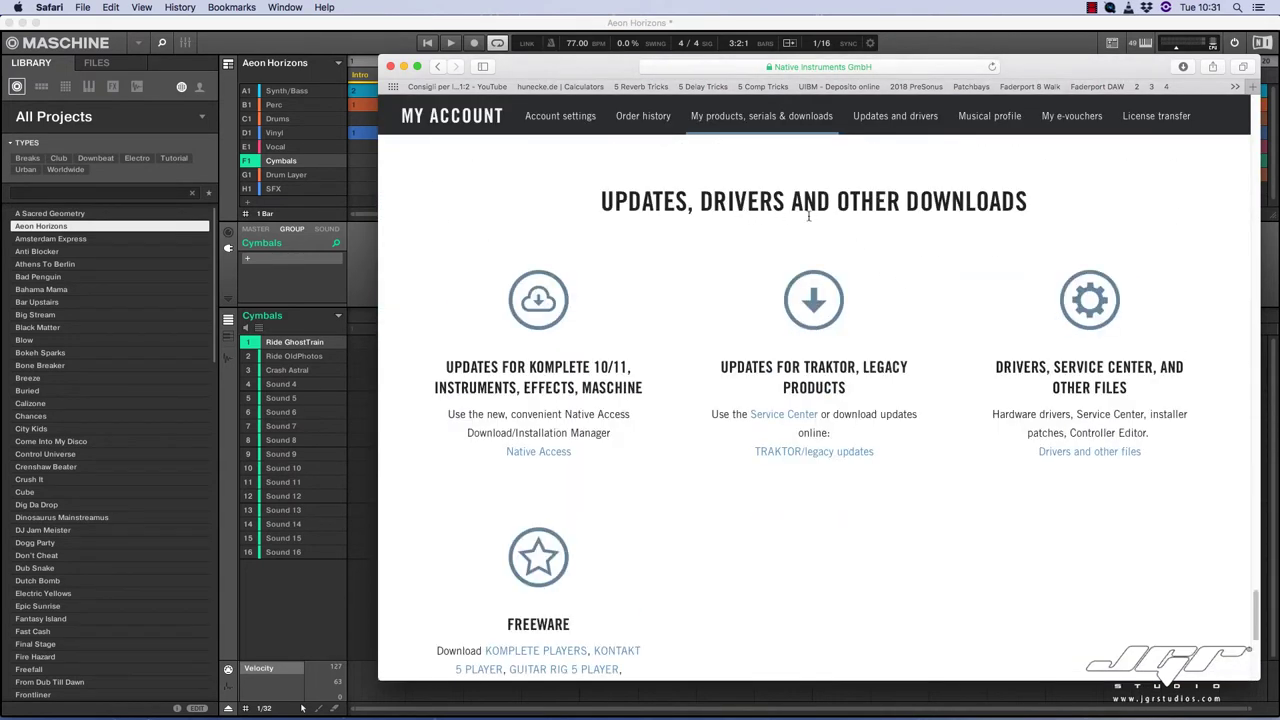
left_click(541, 455)
scroll(651, 437, "down", 2)
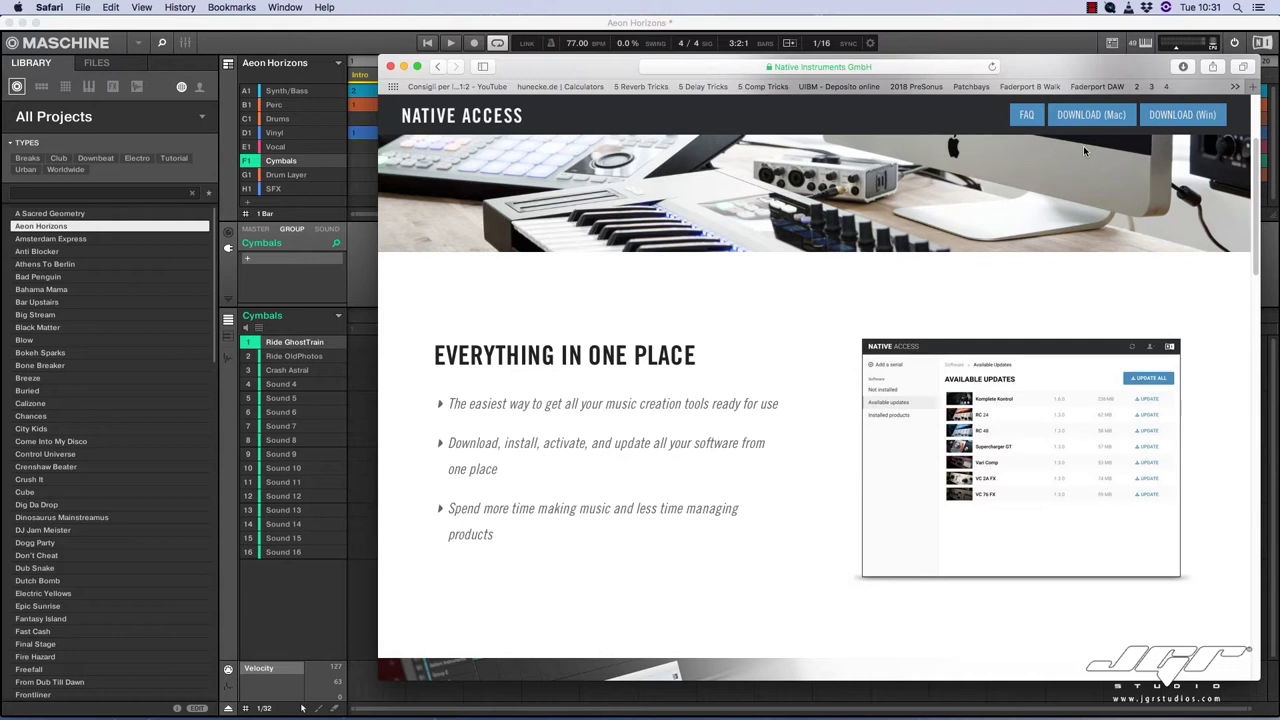
left_click(1104, 118)
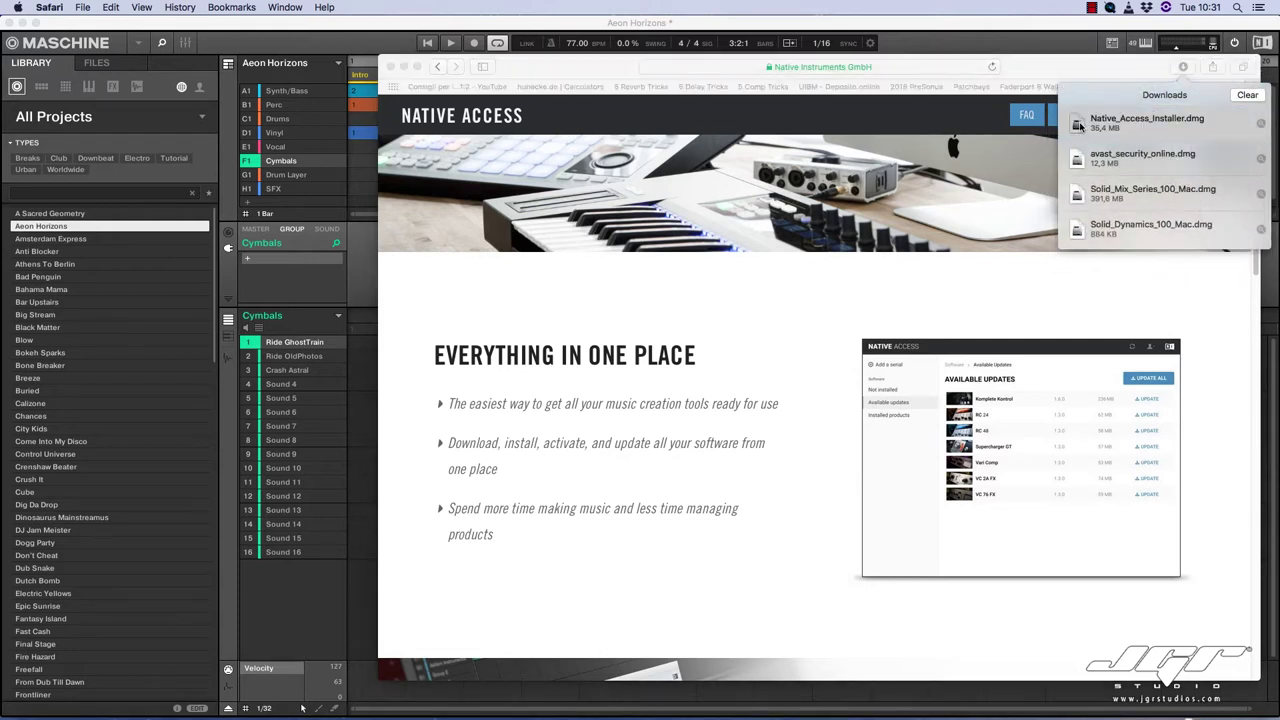
Step: Launch Native Access from the Applications folder and view its serial number form, closing it without entering a serial
left_click_drag(75, 235, 258, 258)
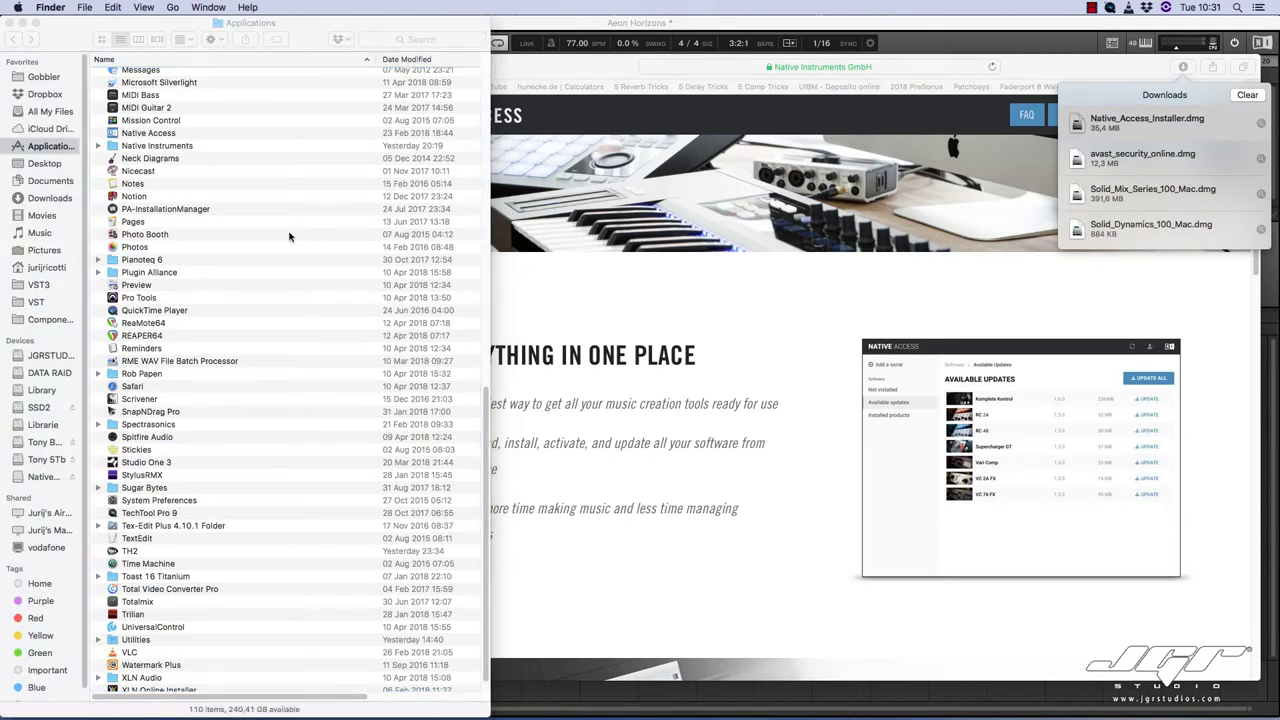
double_click(113, 133)
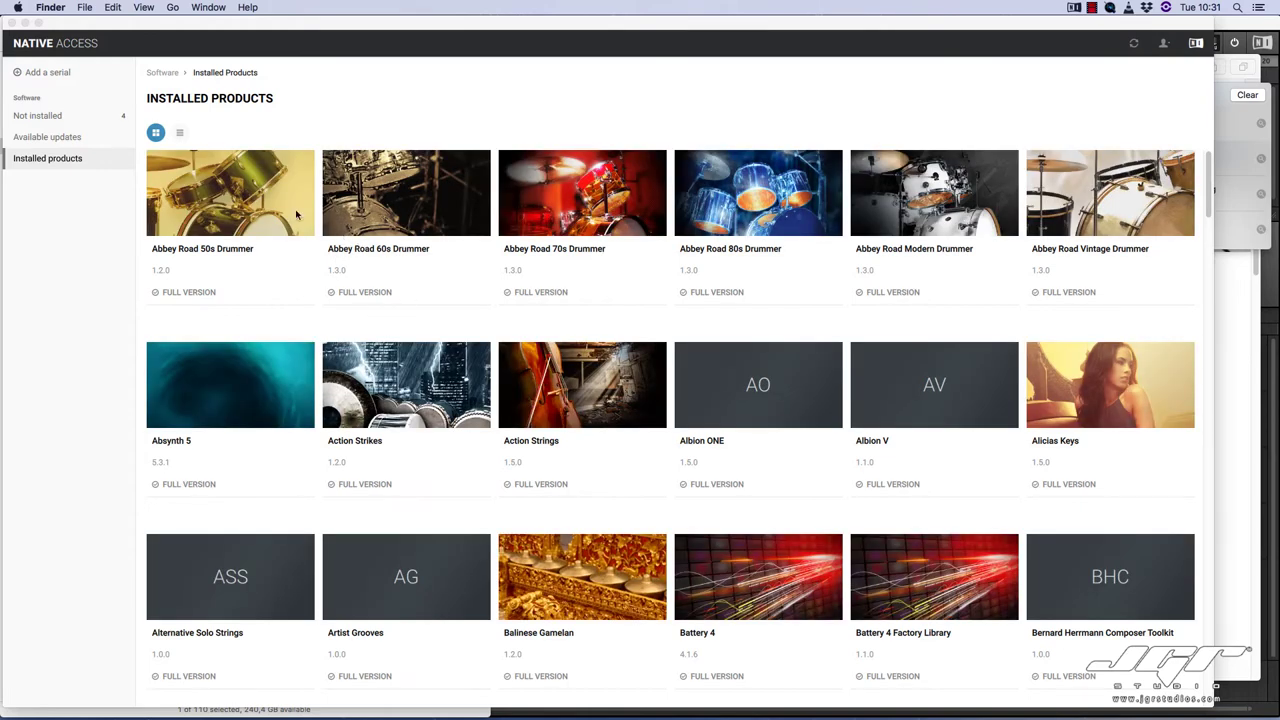
left_click(40, 73)
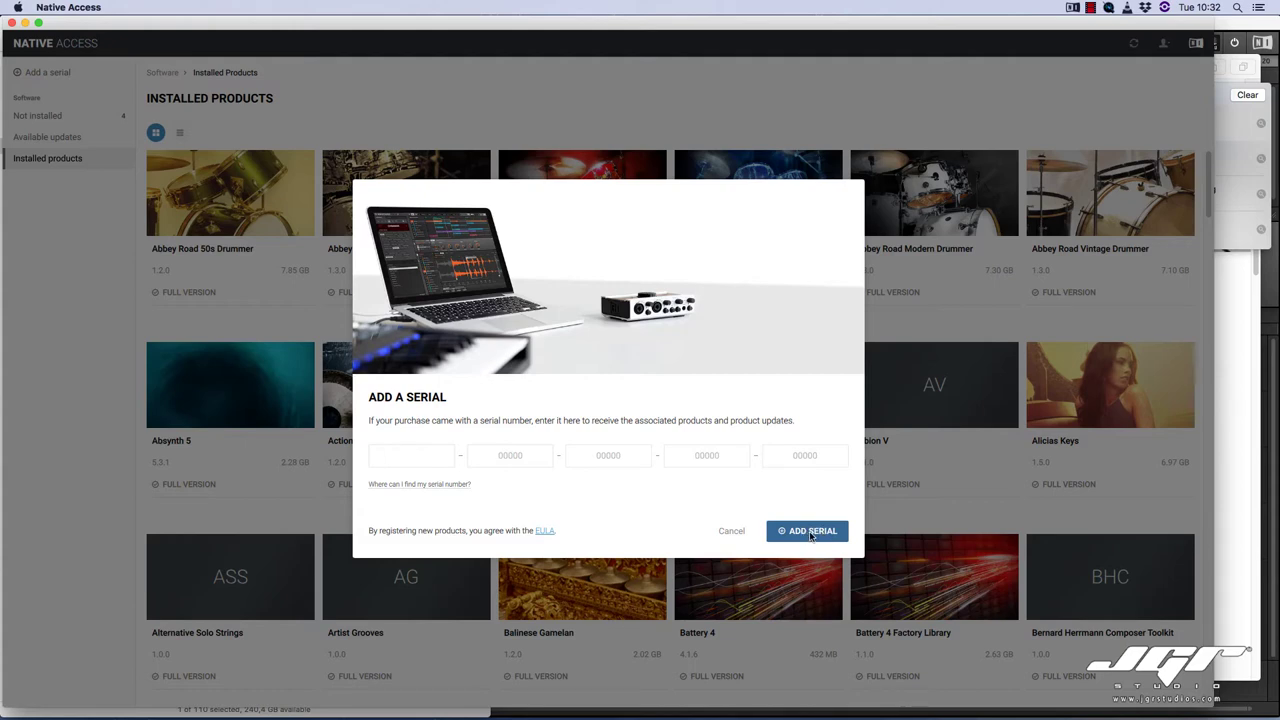
left_click(810, 532)
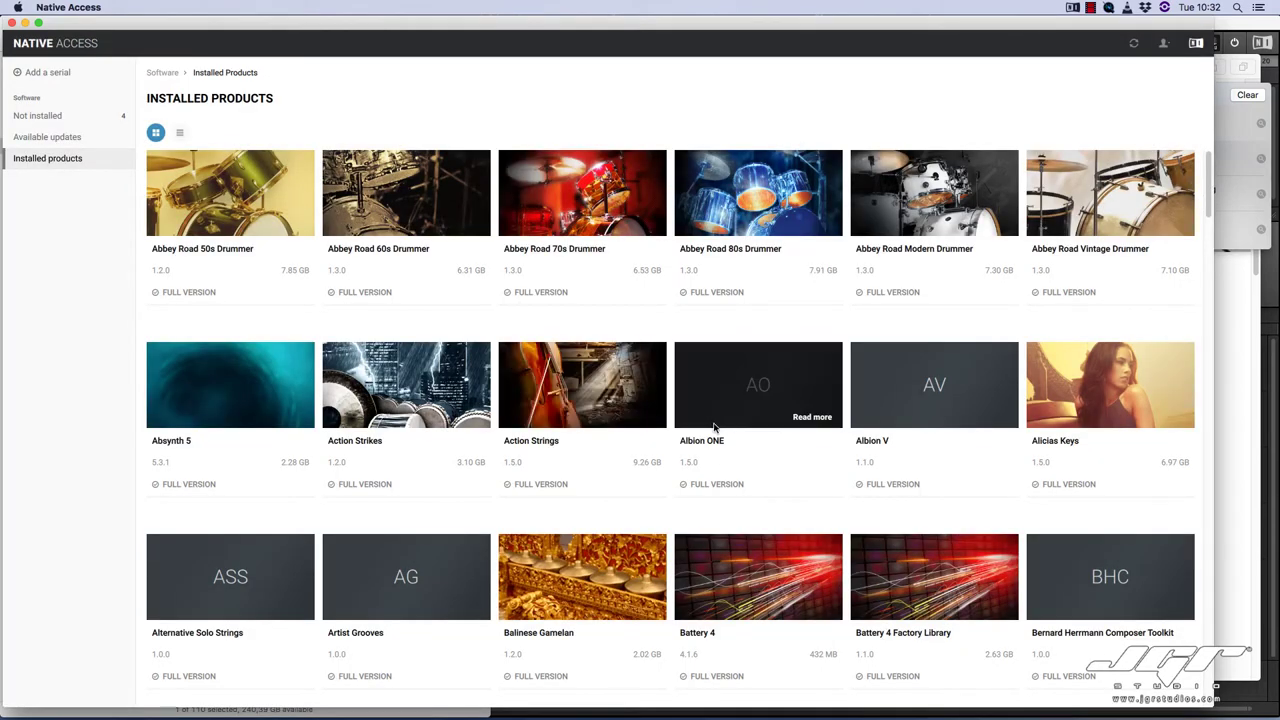
Step: Look through the installed products for the Kontakt and Maschine applications, libraries and expansions, and quit Native Access
scroll(714, 427, "down", 5)
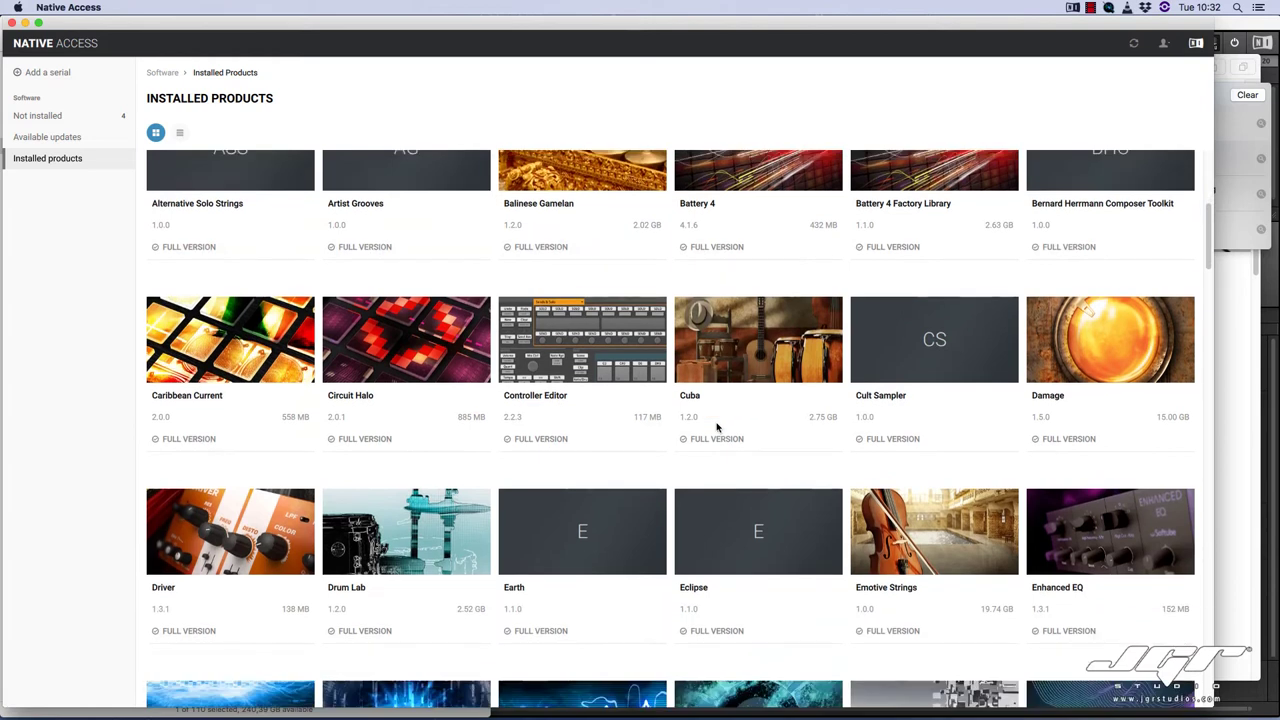
scroll(716, 427, "down", 10)
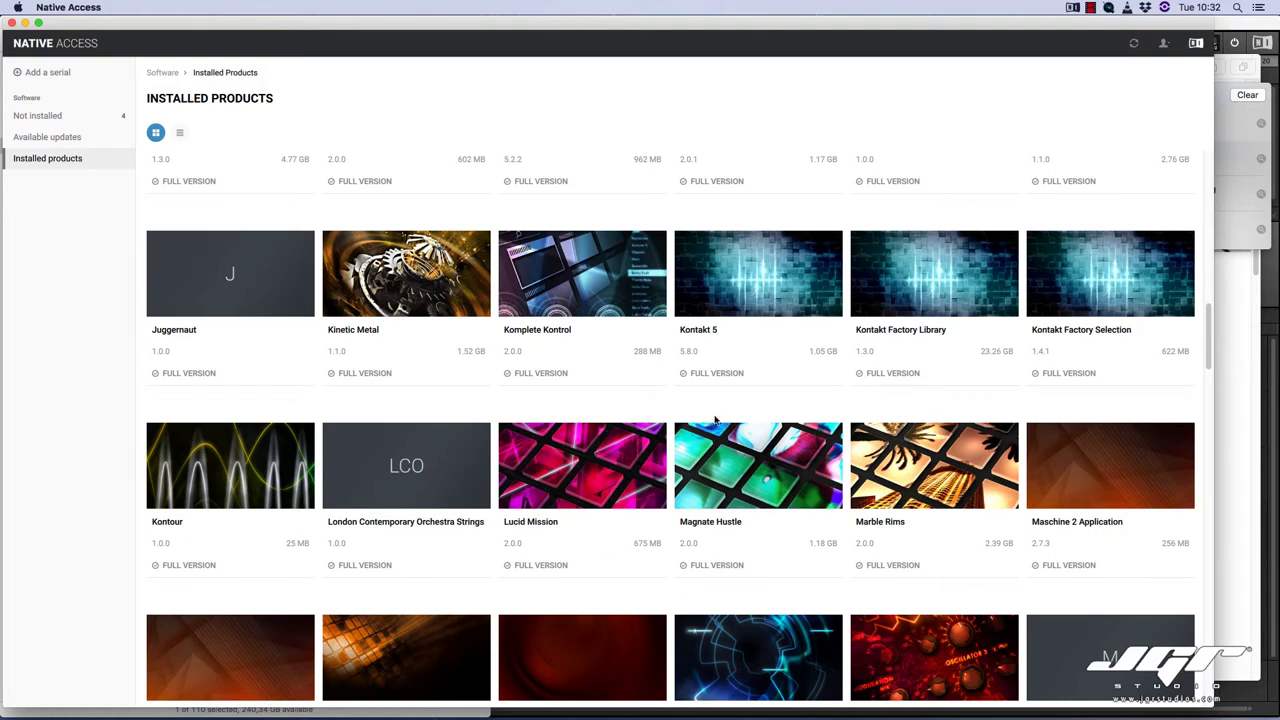
mouse_move(1002, 293)
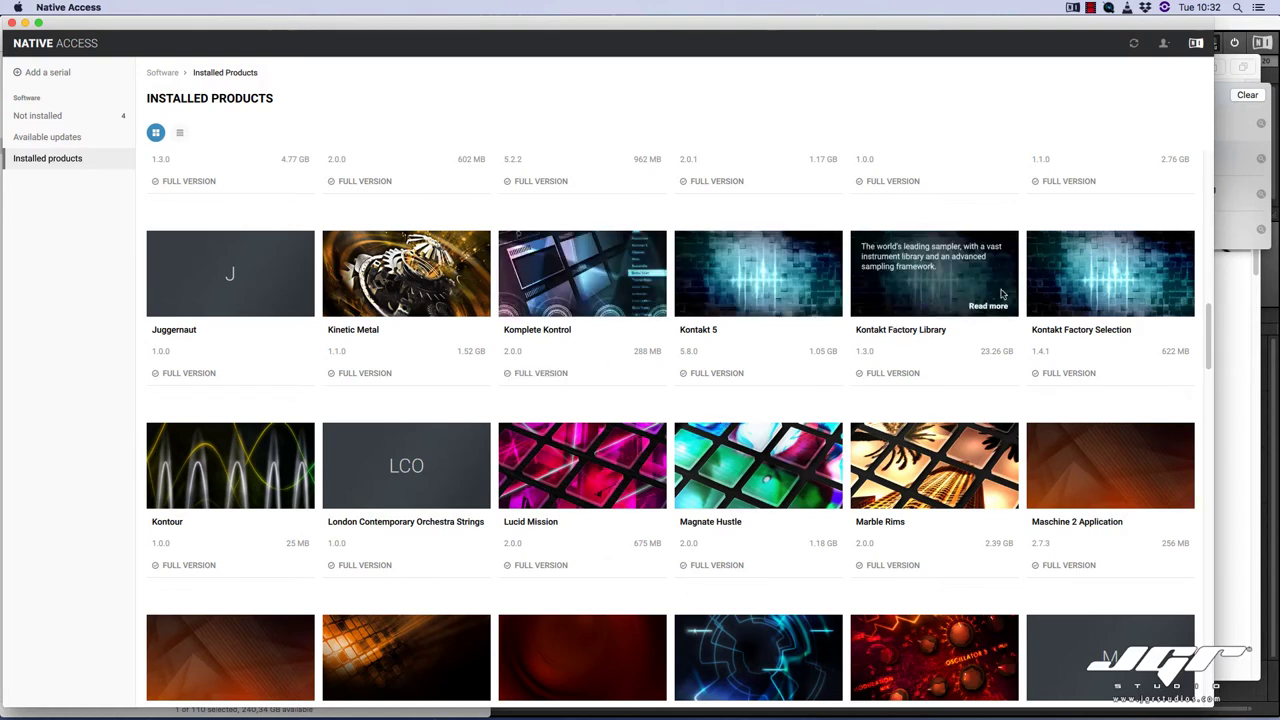
mouse_move(814, 302)
mouse_move(548, 435)
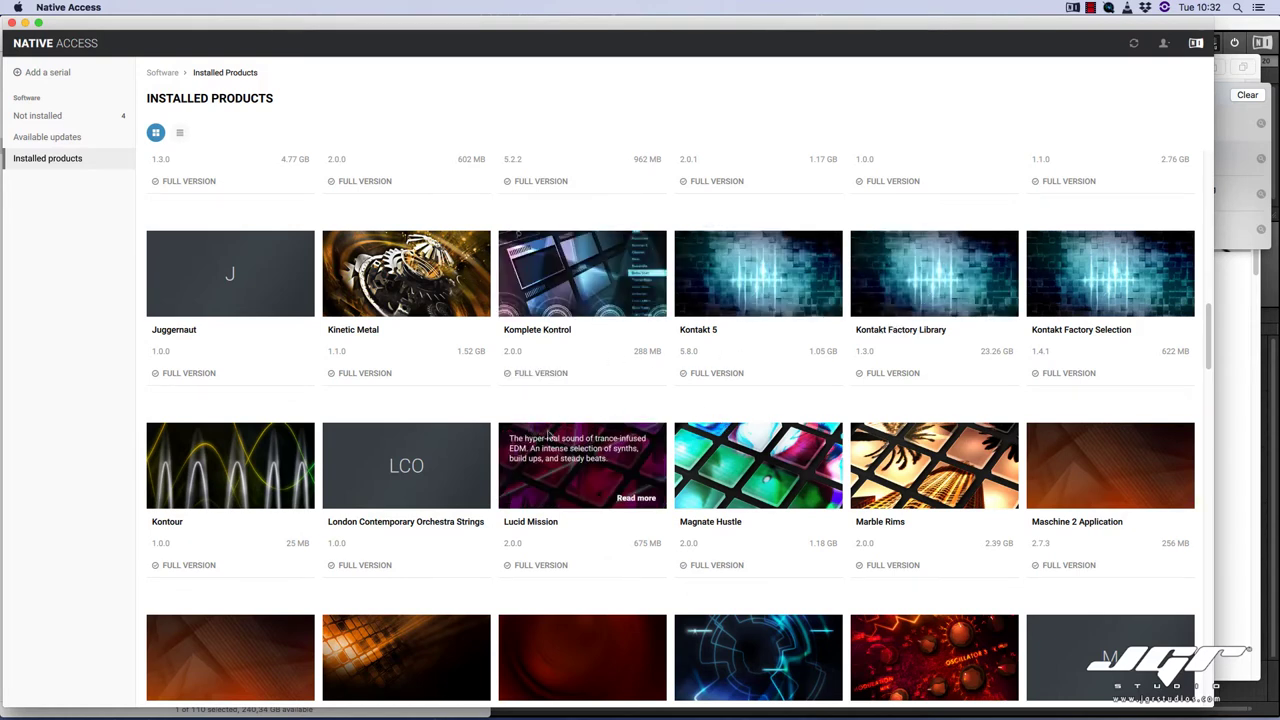
scroll(762, 476, "down", 2)
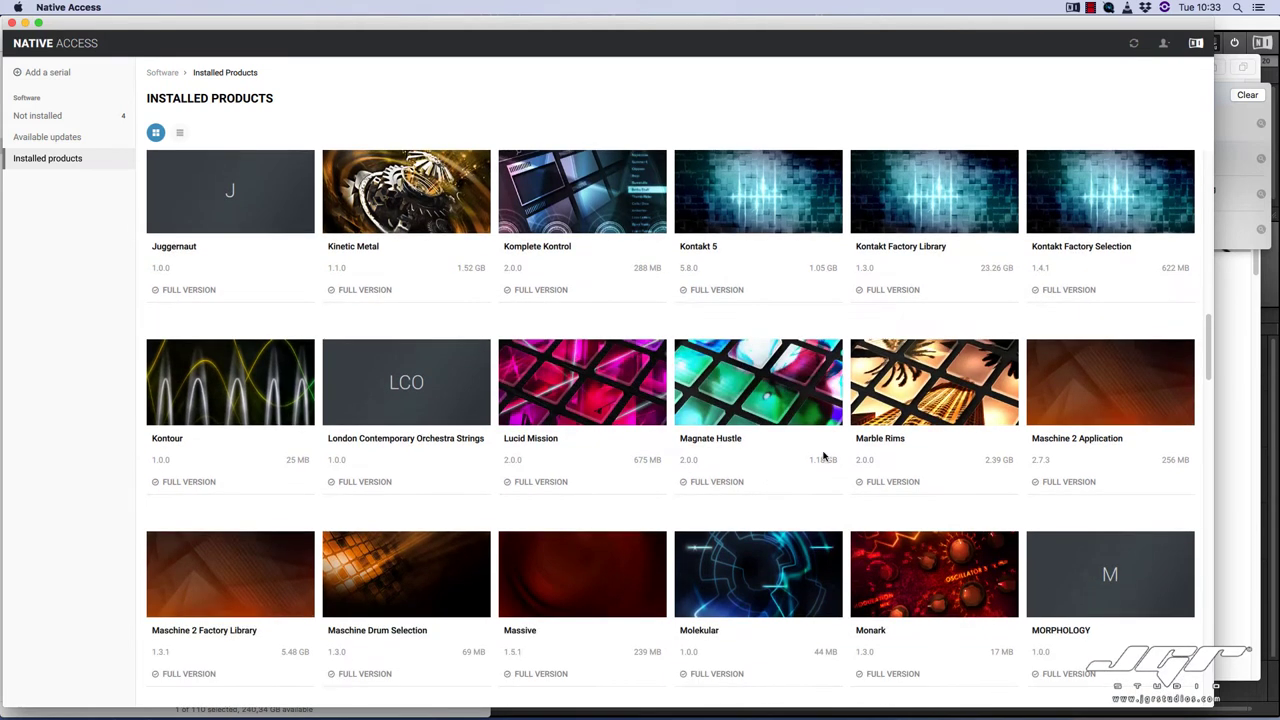
mouse_move(1086, 406)
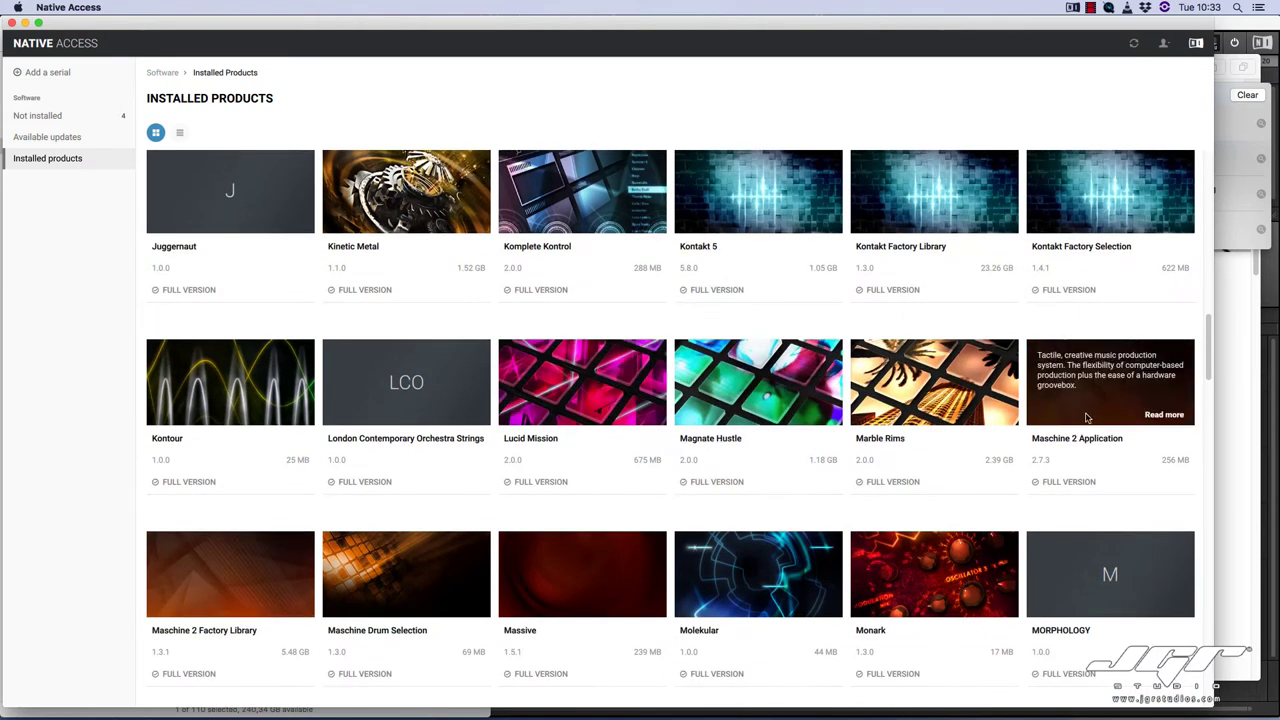
mouse_move(1060, 487)
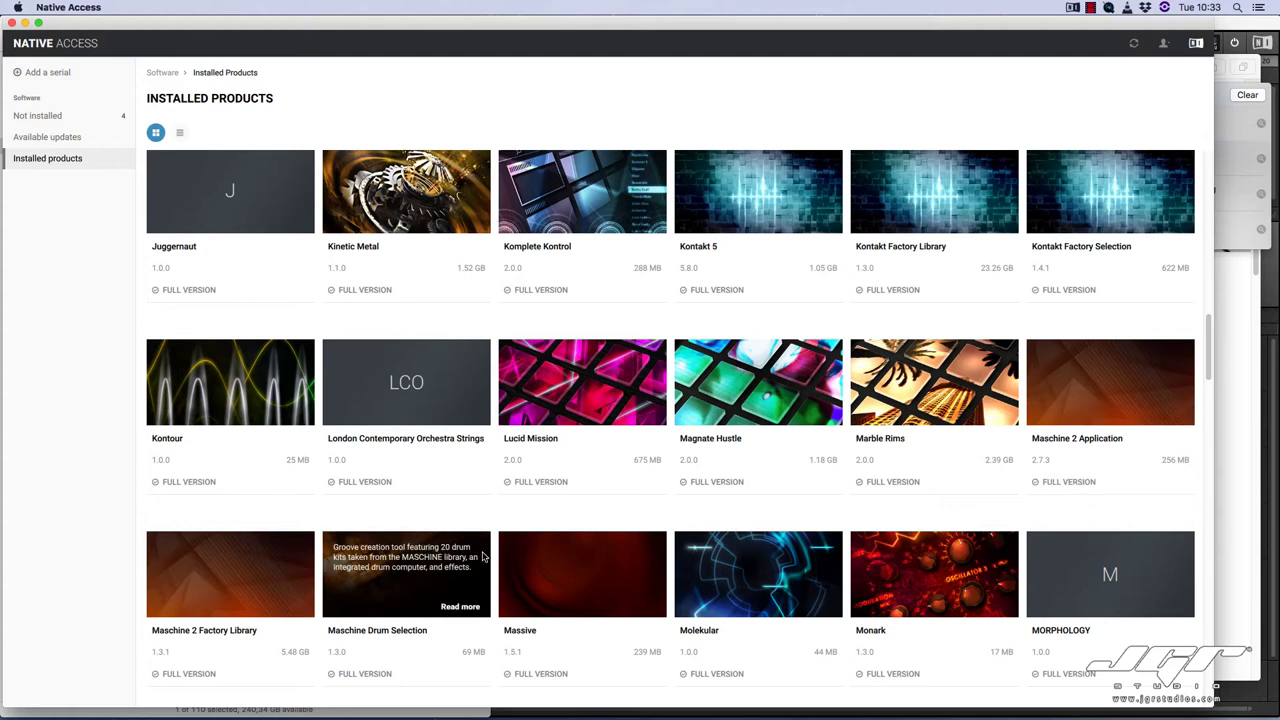
mouse_move(236, 562)
mouse_move(939, 578)
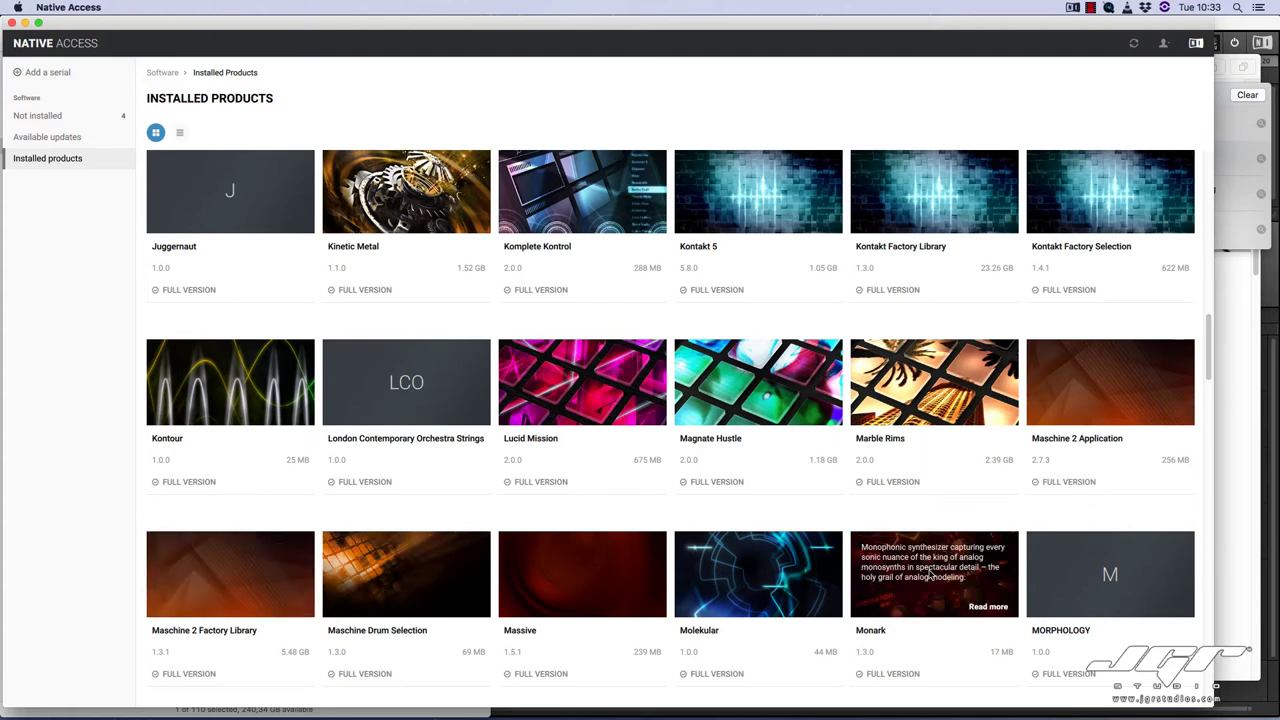
scroll(935, 577, "down", 3)
scroll(929, 574, "down", 4)
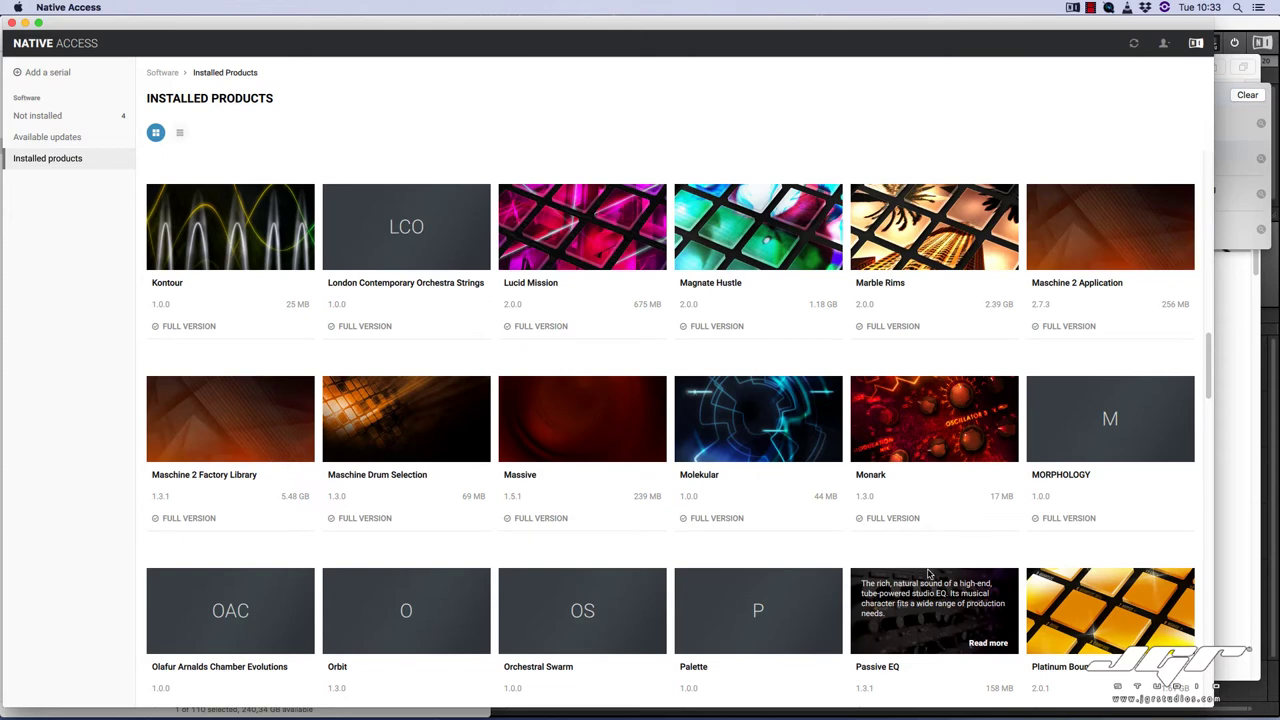
key("super+q")
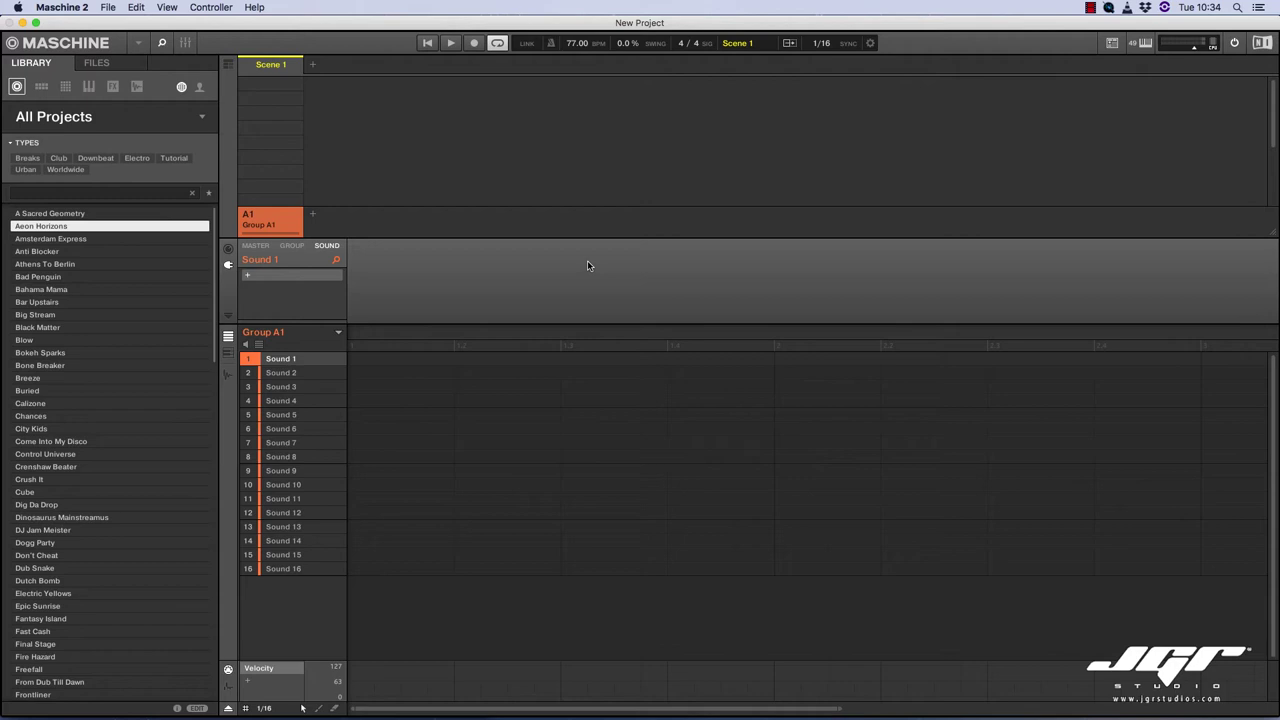
Step: Check the connected controllers in Maschine 2 and open the Preferences dialog
left_click(138, 44)
mouse_move(158, 106)
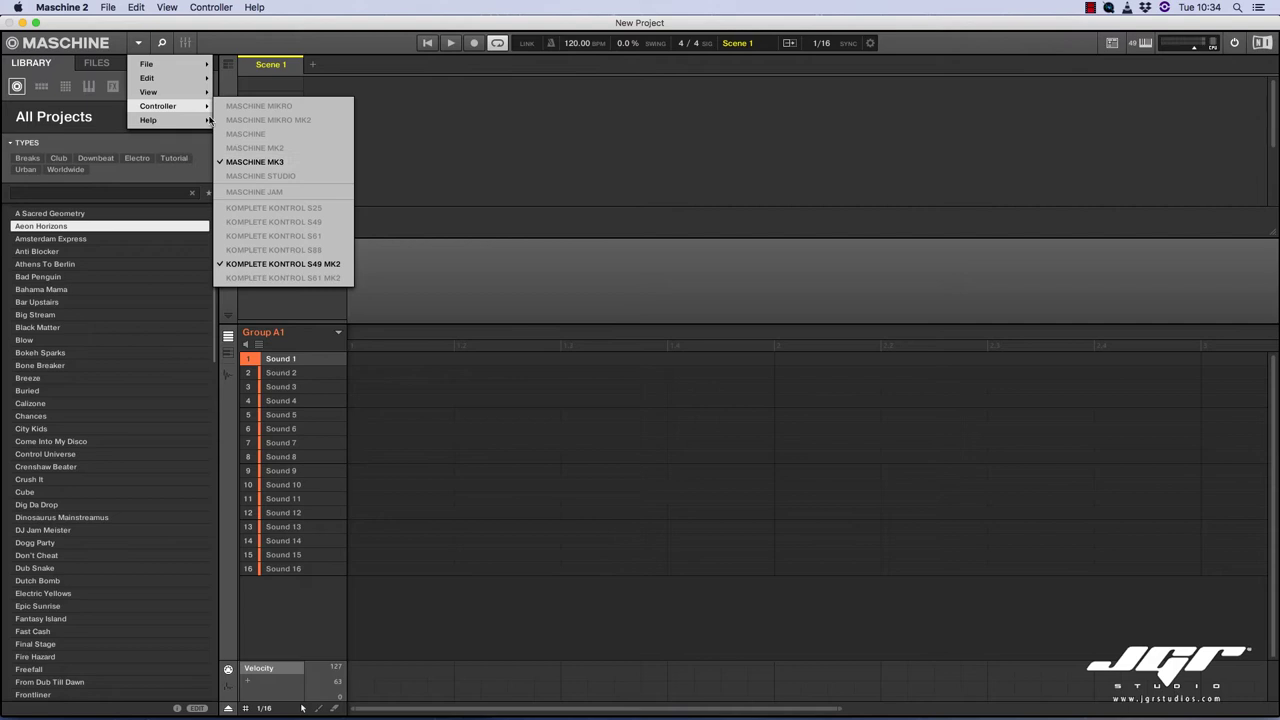
mouse_move(160, 64)
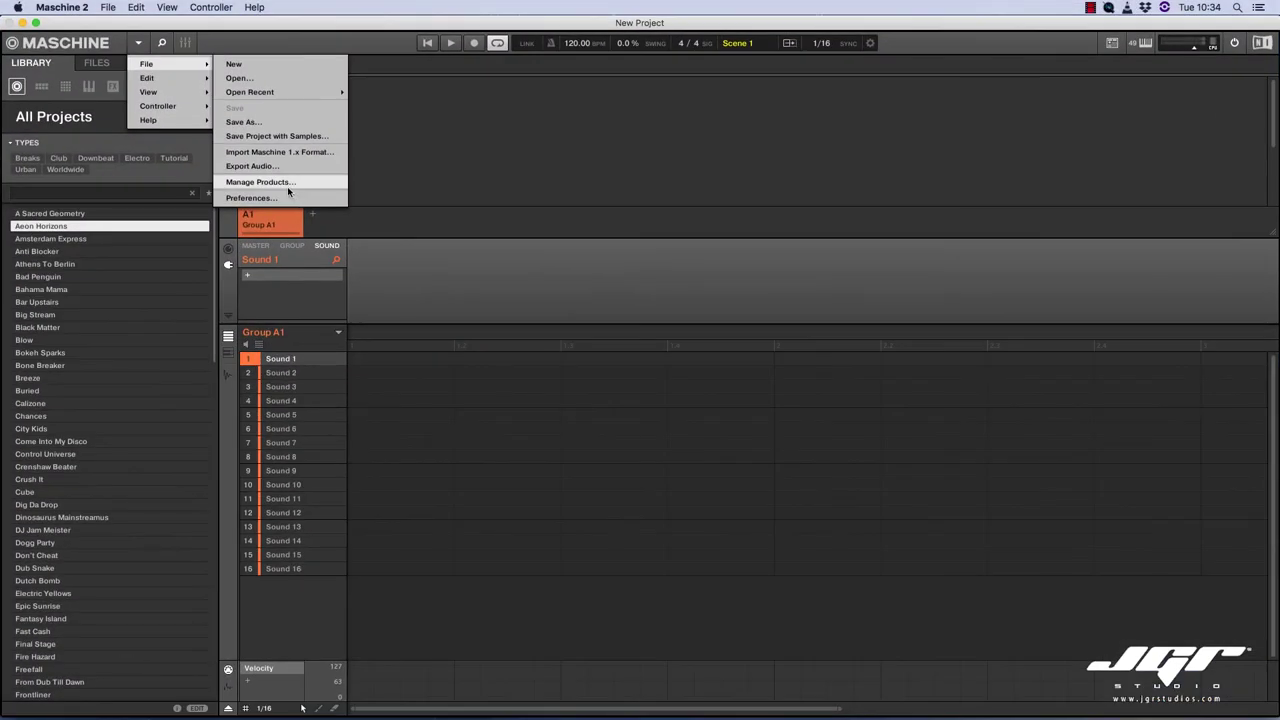
left_click(251, 197)
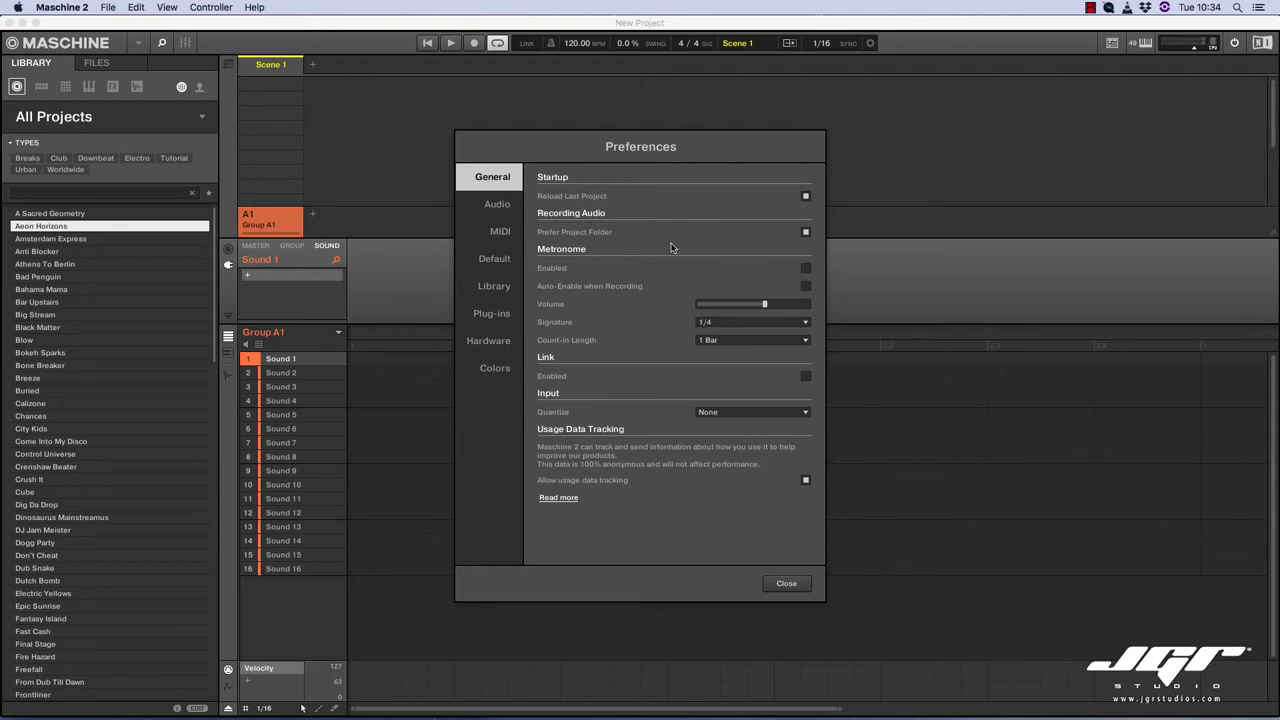
Step: Raise the metronome volume slightly in the General preferences and check the startup, metronome and count-in length options
left_click(806, 197)
left_click(806, 270)
left_click(806, 270)
left_click_drag(765, 305, 768, 306)
left_click(730, 340)
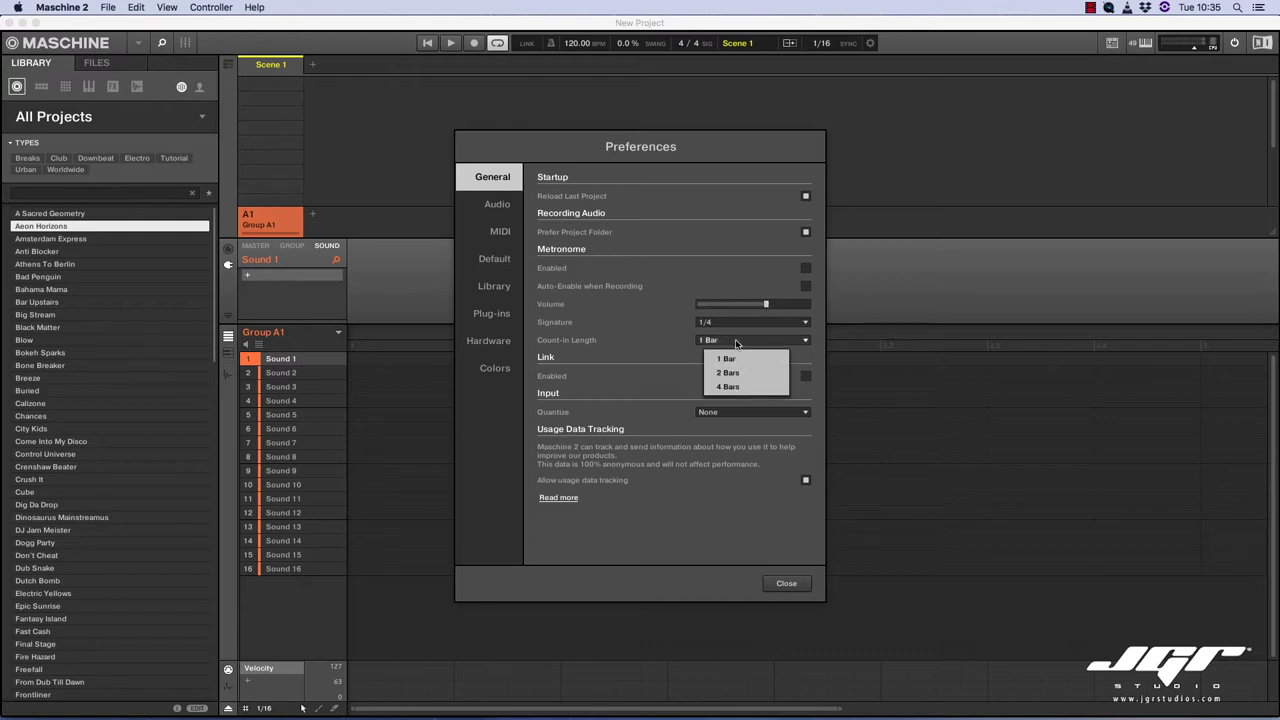
left_click(688, 388)
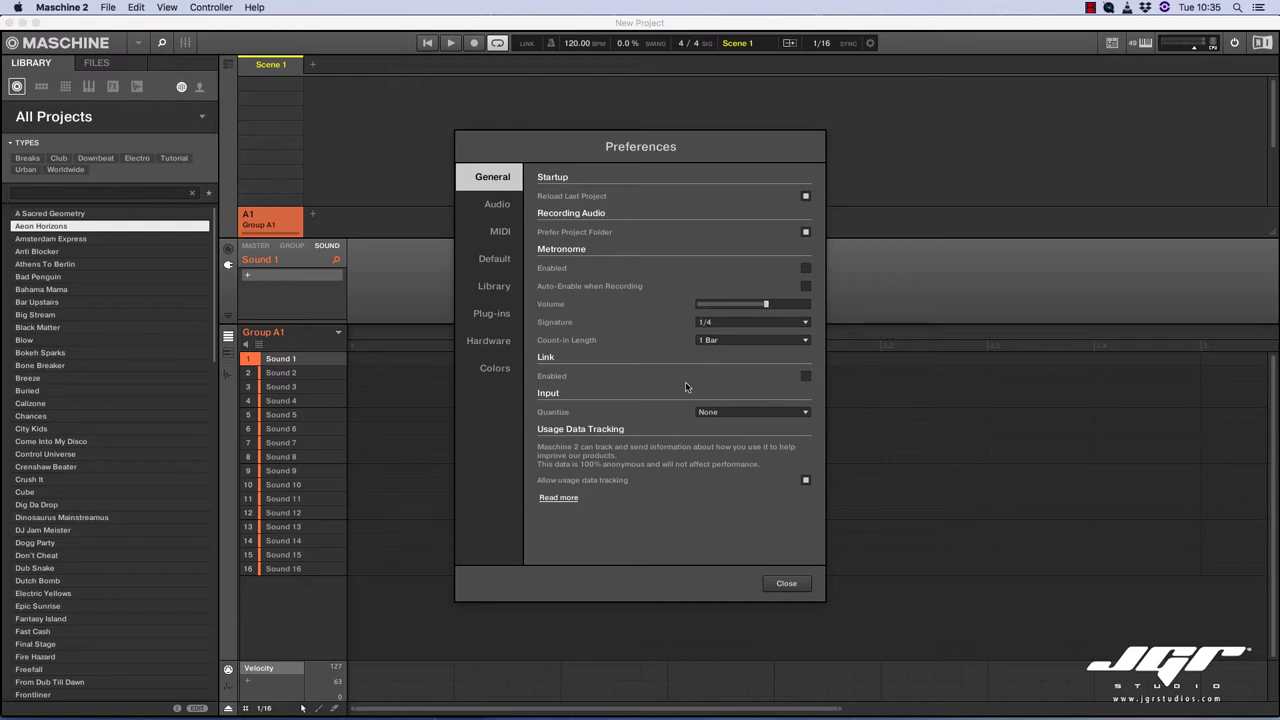
Step: Set the input Quantize option to Record in the General preferences
left_click(760, 414)
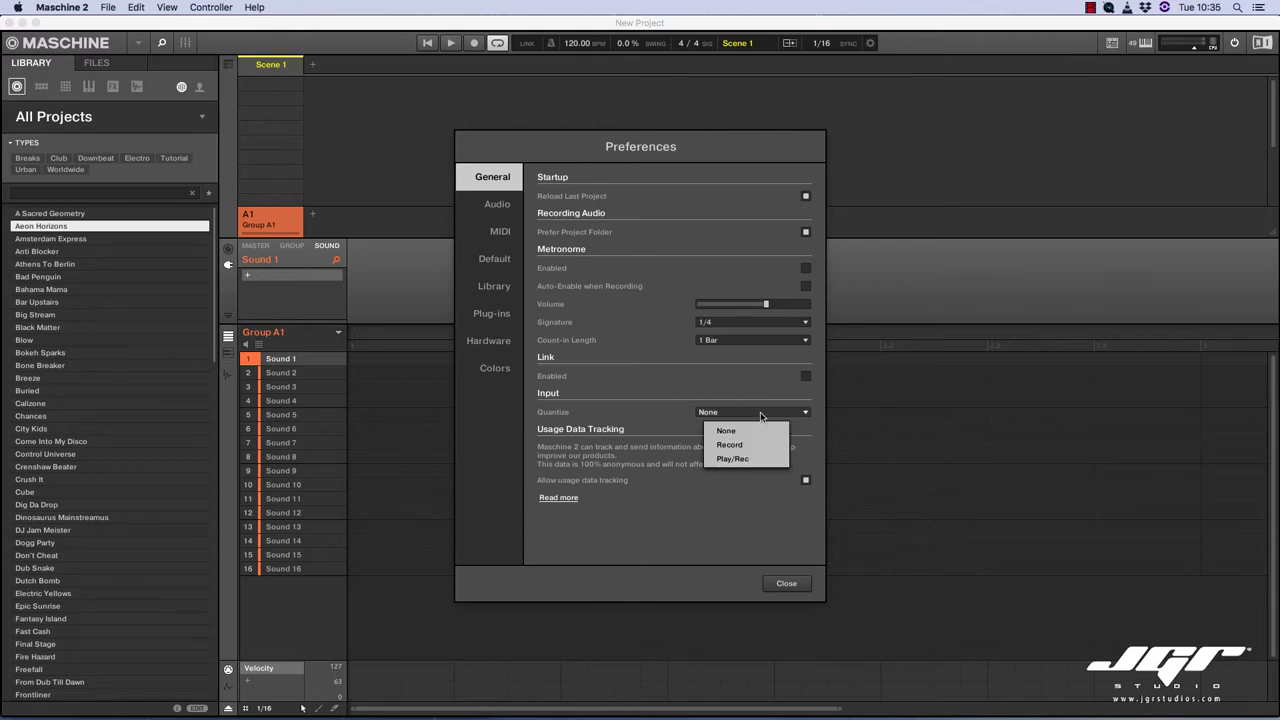
left_click(753, 446)
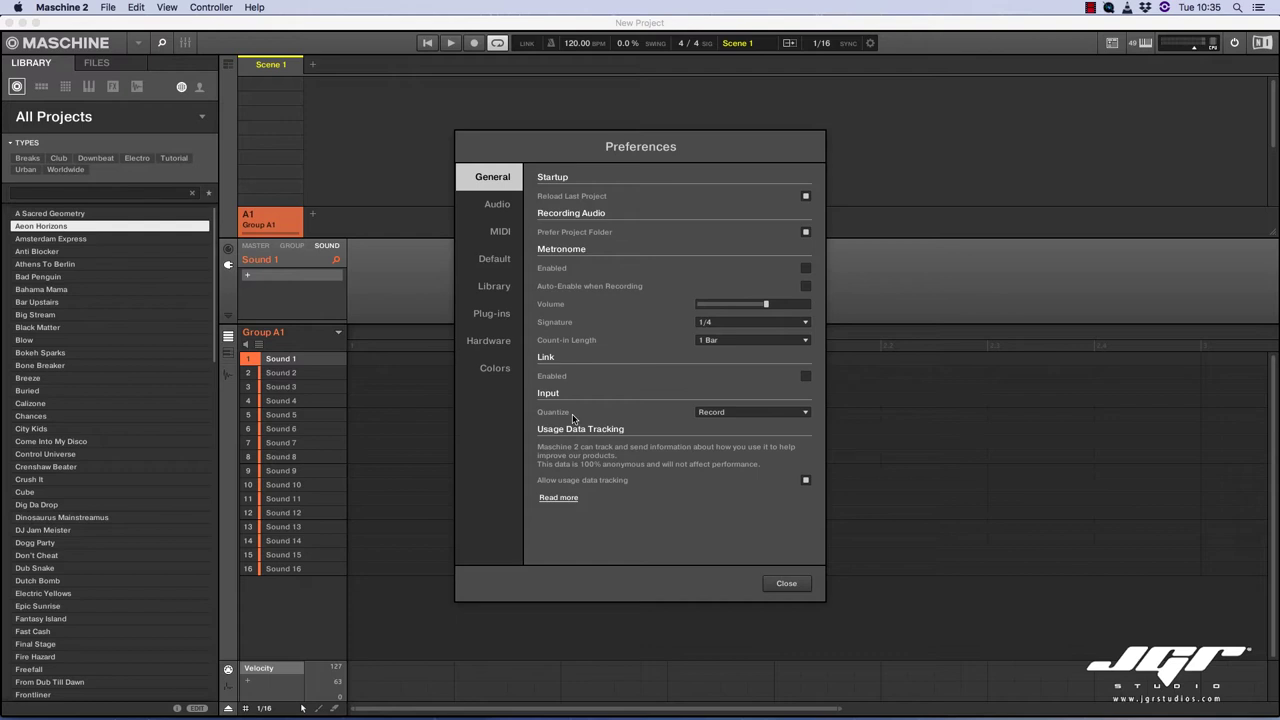
left_click(806, 481)
Step: In the Audio preferences, keep the Fireface UFX device at a 44100 sample rate and reduce the buffer size to 320
left_click(500, 208)
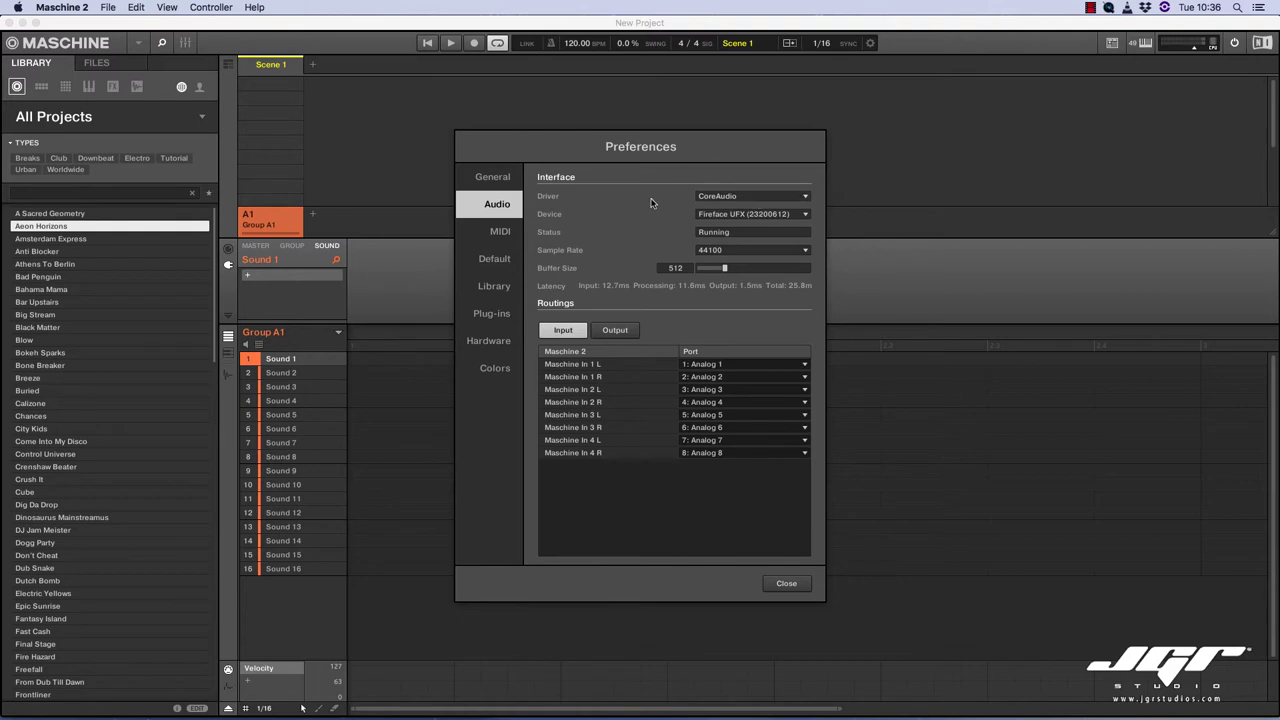
left_click(790, 215)
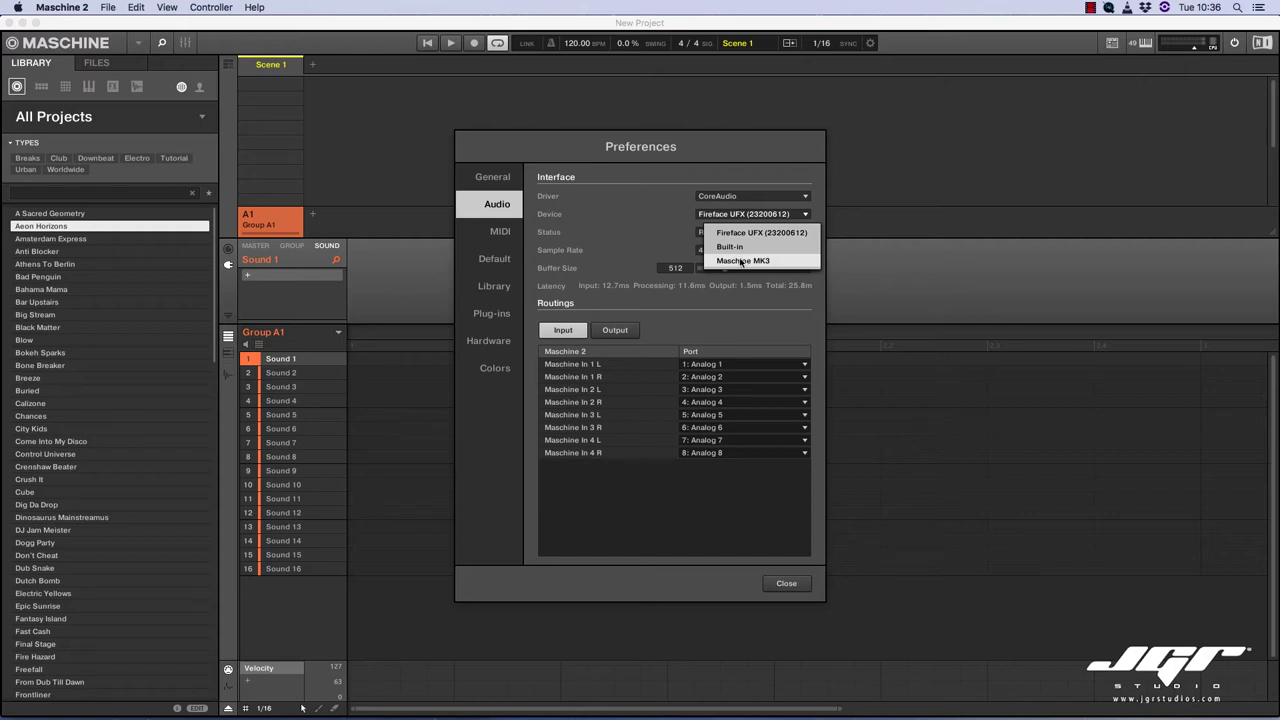
left_click(760, 232)
left_click(733, 250)
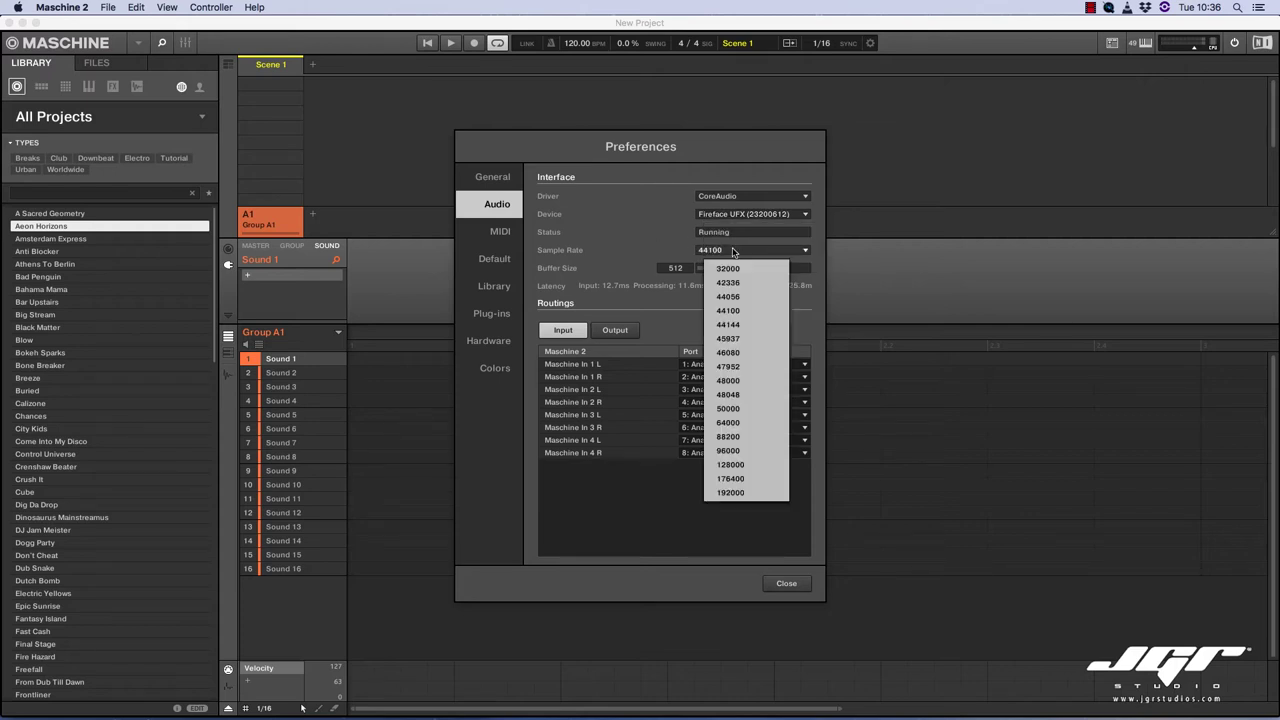
left_click(674, 238)
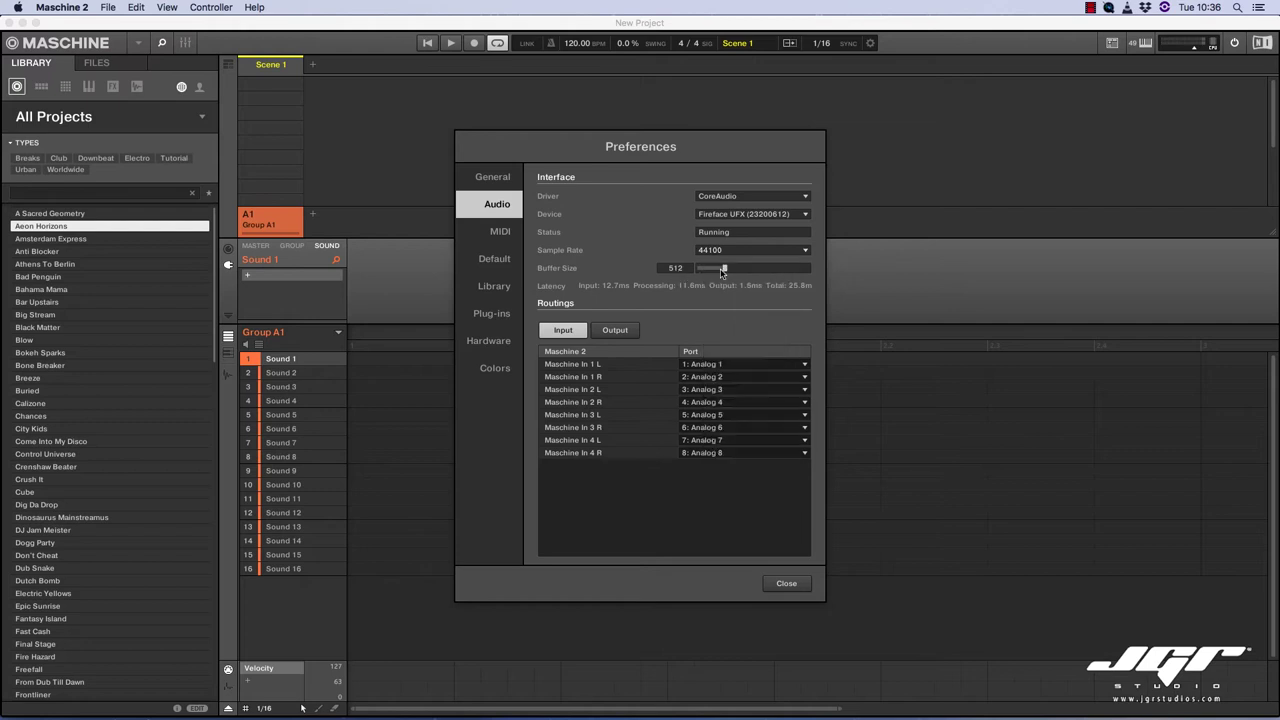
left_click_drag(724, 270, 715, 270)
Step: Examine the audio routings, checking the ports available for Maschine In 1 L and the full list of output assignments
left_click(615, 330)
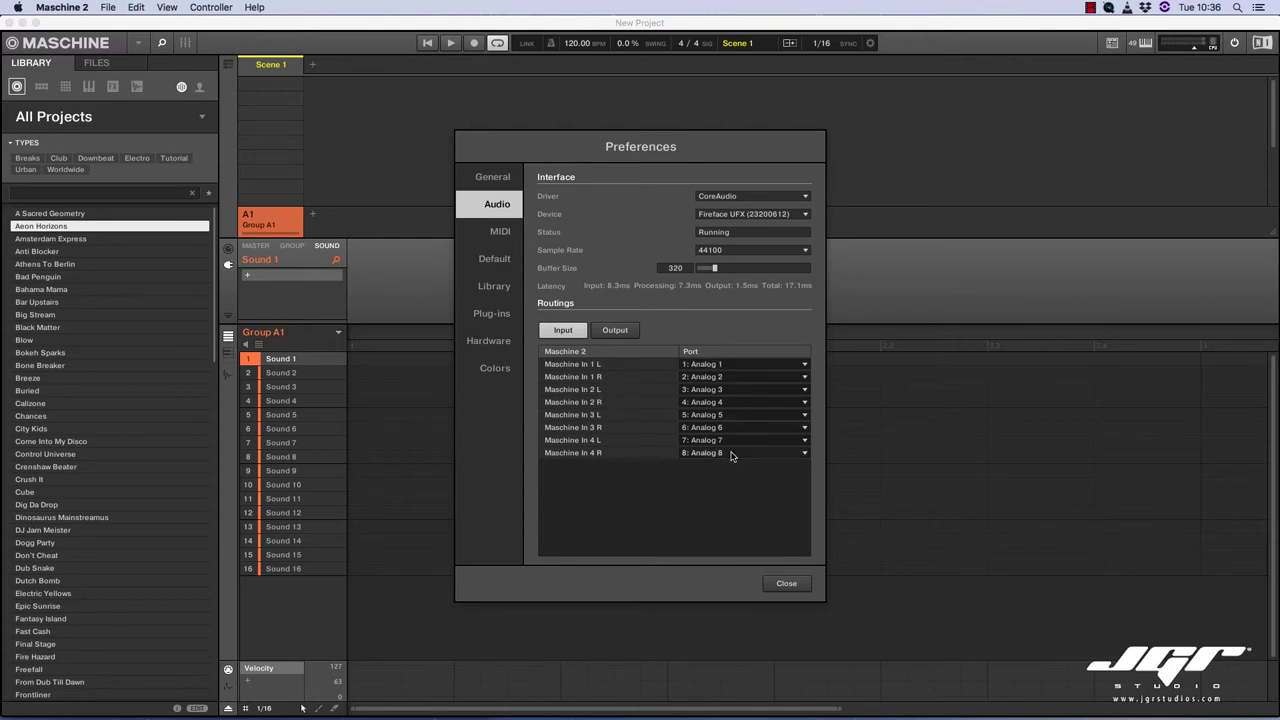
left_click(803, 365)
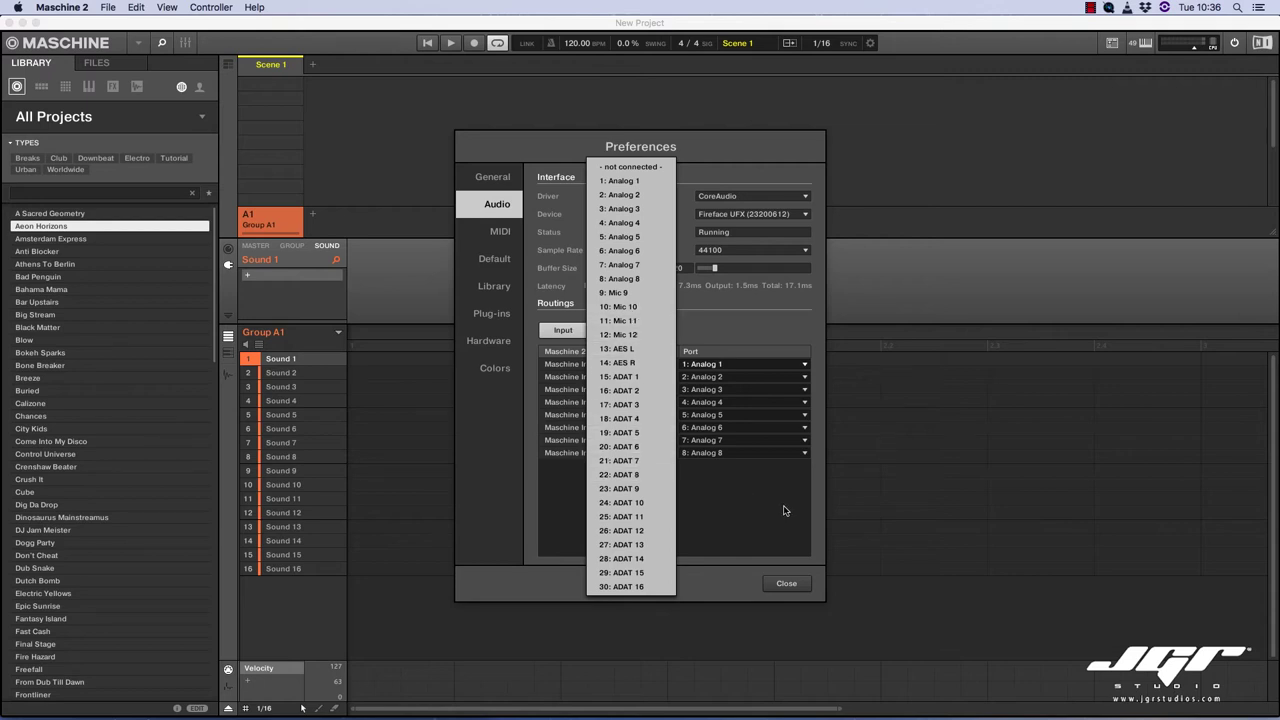
left_click(752, 478)
left_click(614, 330)
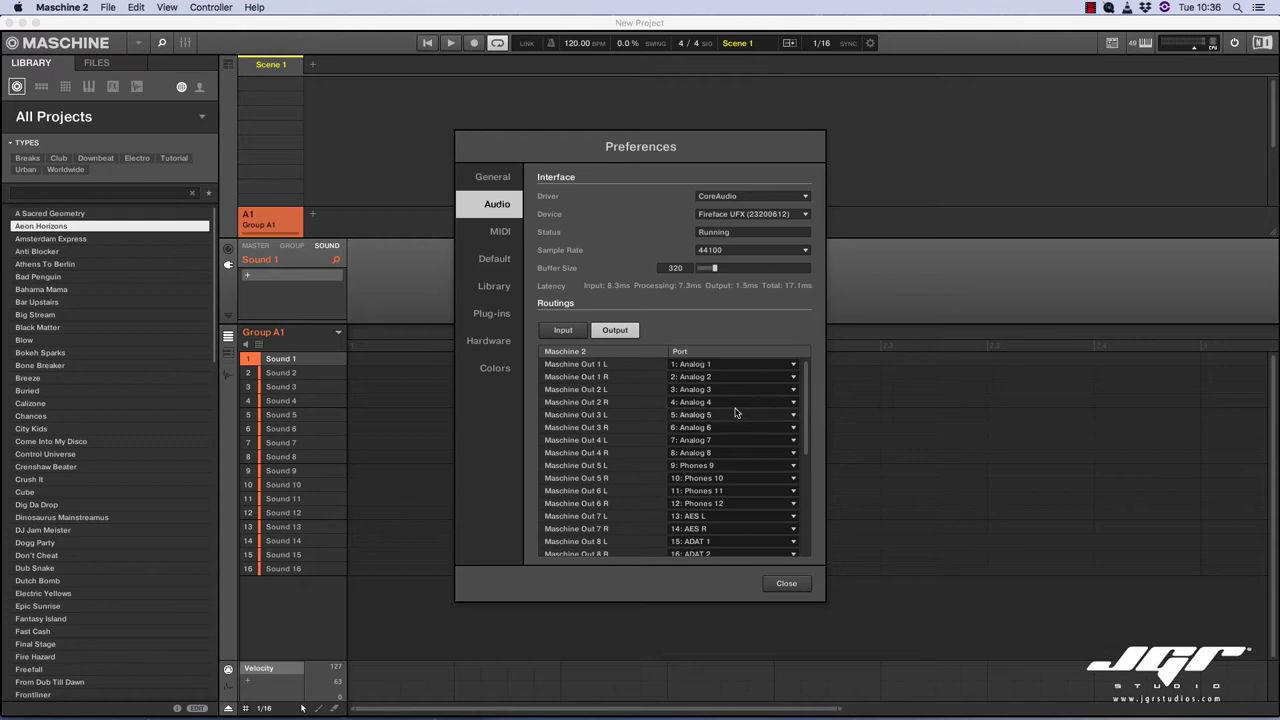
scroll(750, 451, "down", 1)
scroll(750, 460, "down", 4)
scroll(744, 516, "up", 5)
Step: Review the MIDI sync and device preferences, and the Default preferences for project templates and pattern length
left_click(501, 233)
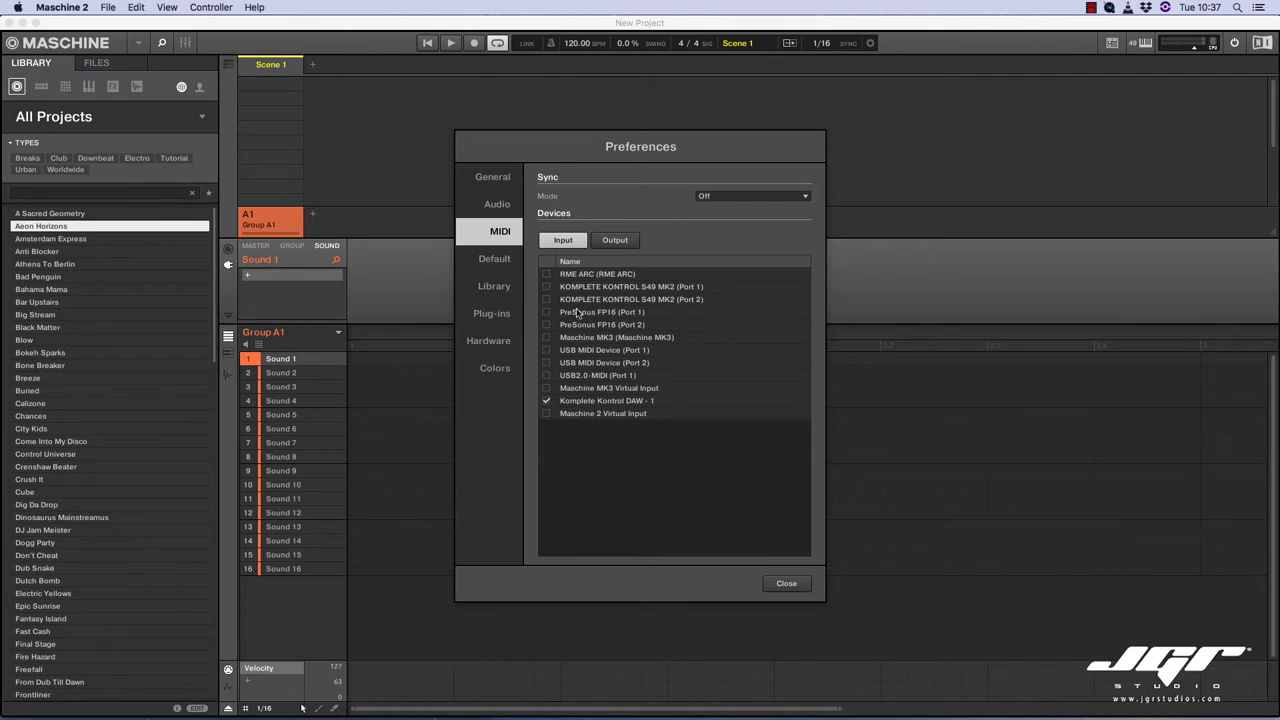
left_click(735, 198)
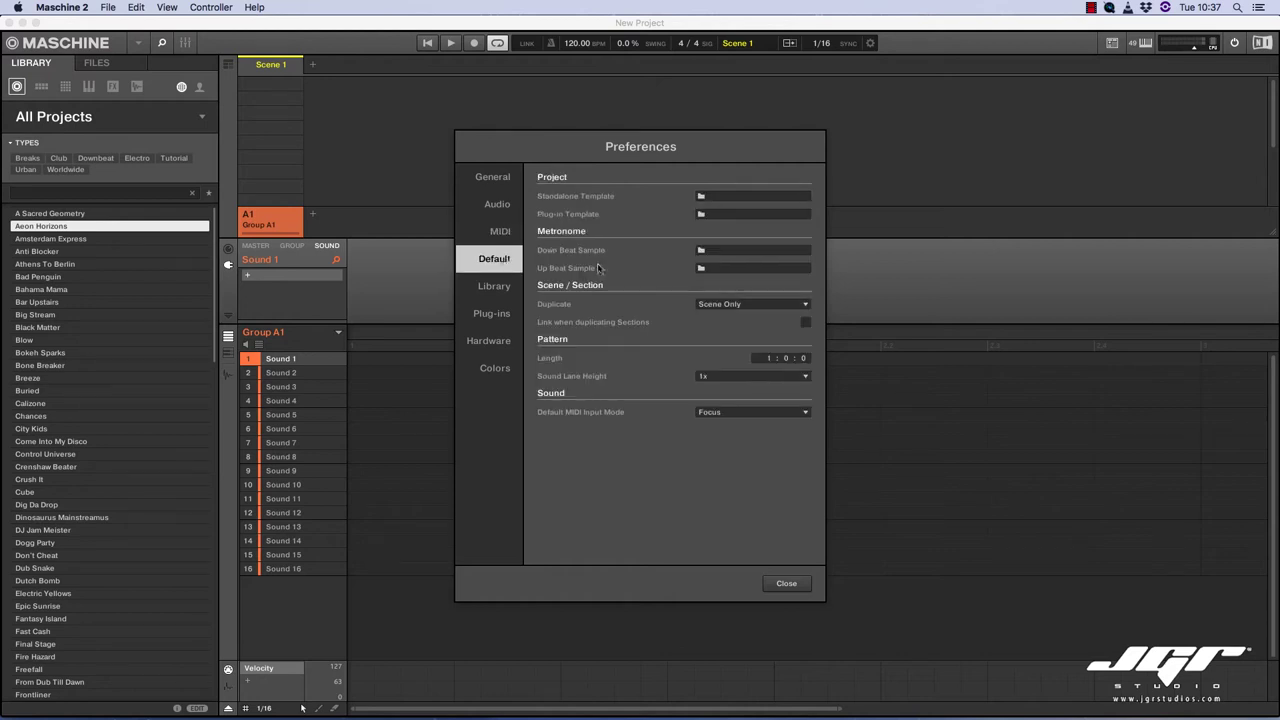
left_click(731, 198)
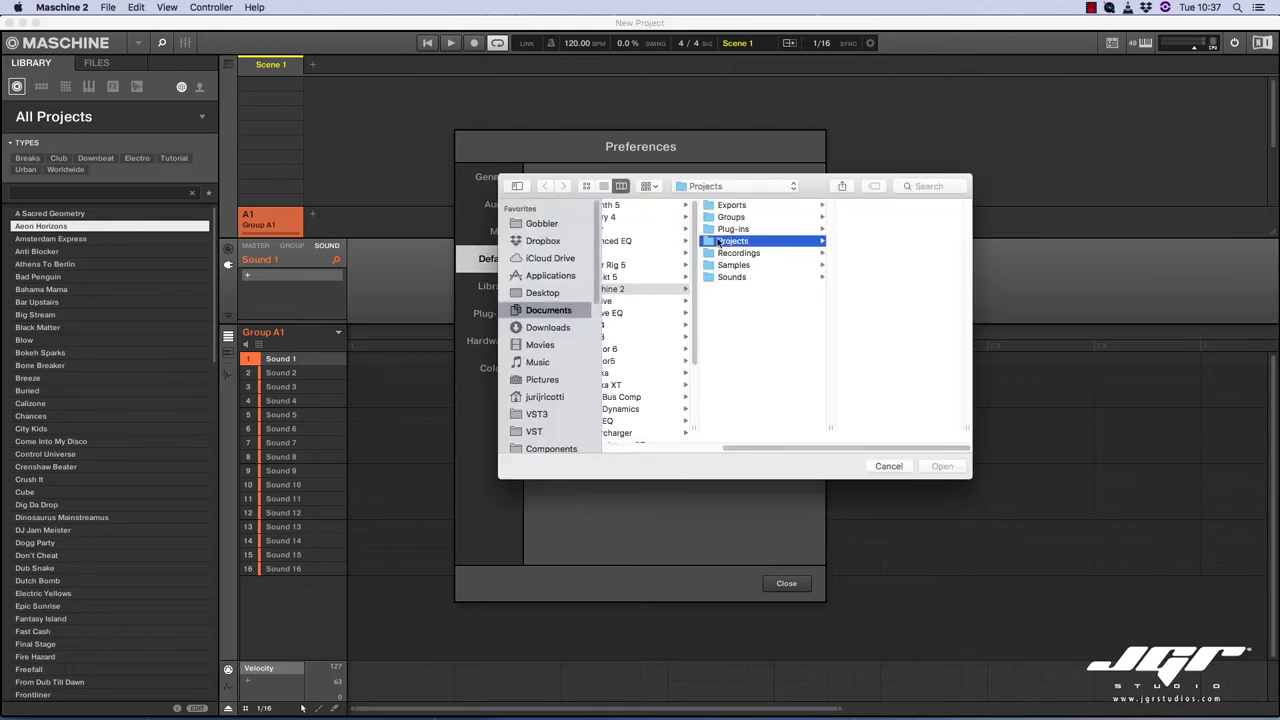
left_click(888, 466)
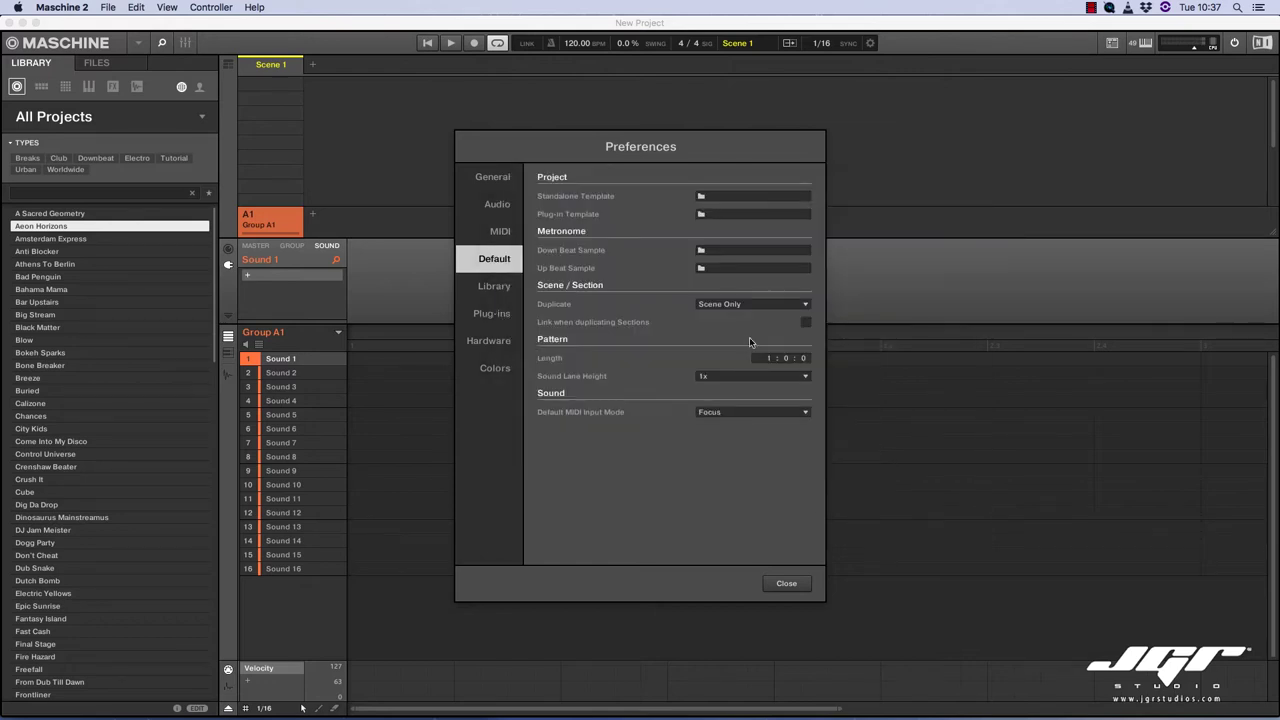
left_click(710, 215)
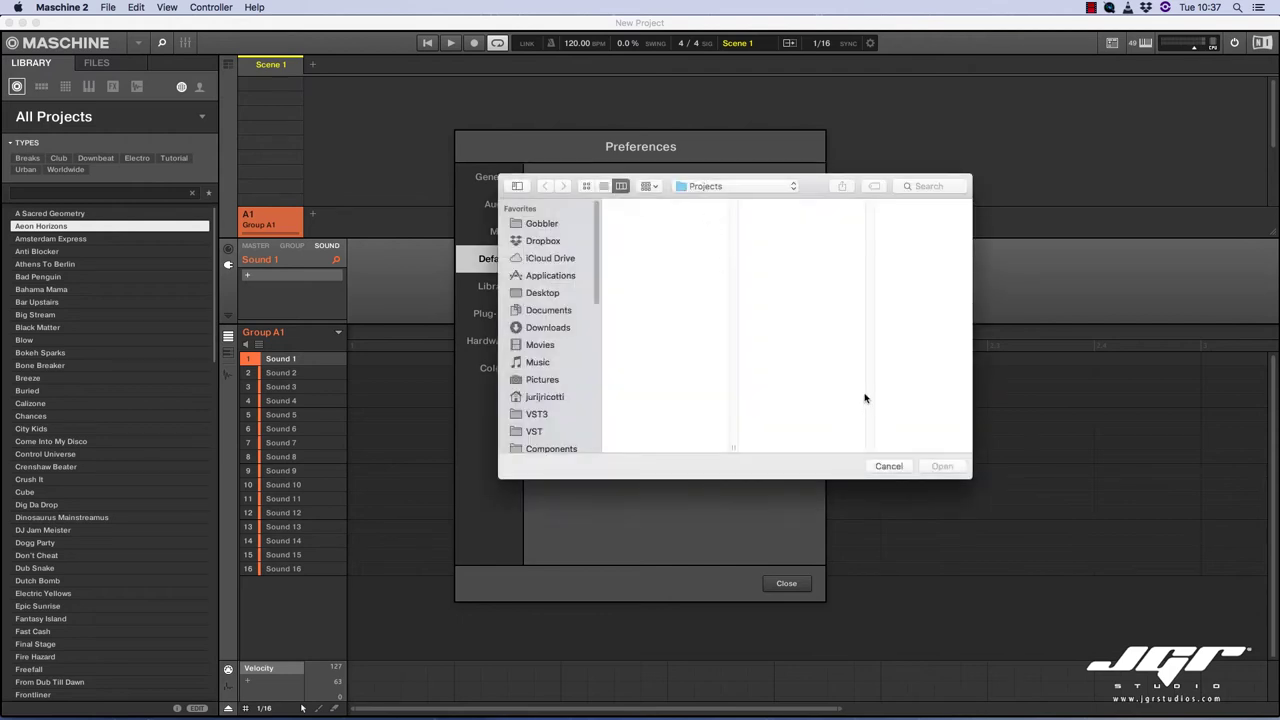
left_click(890, 467)
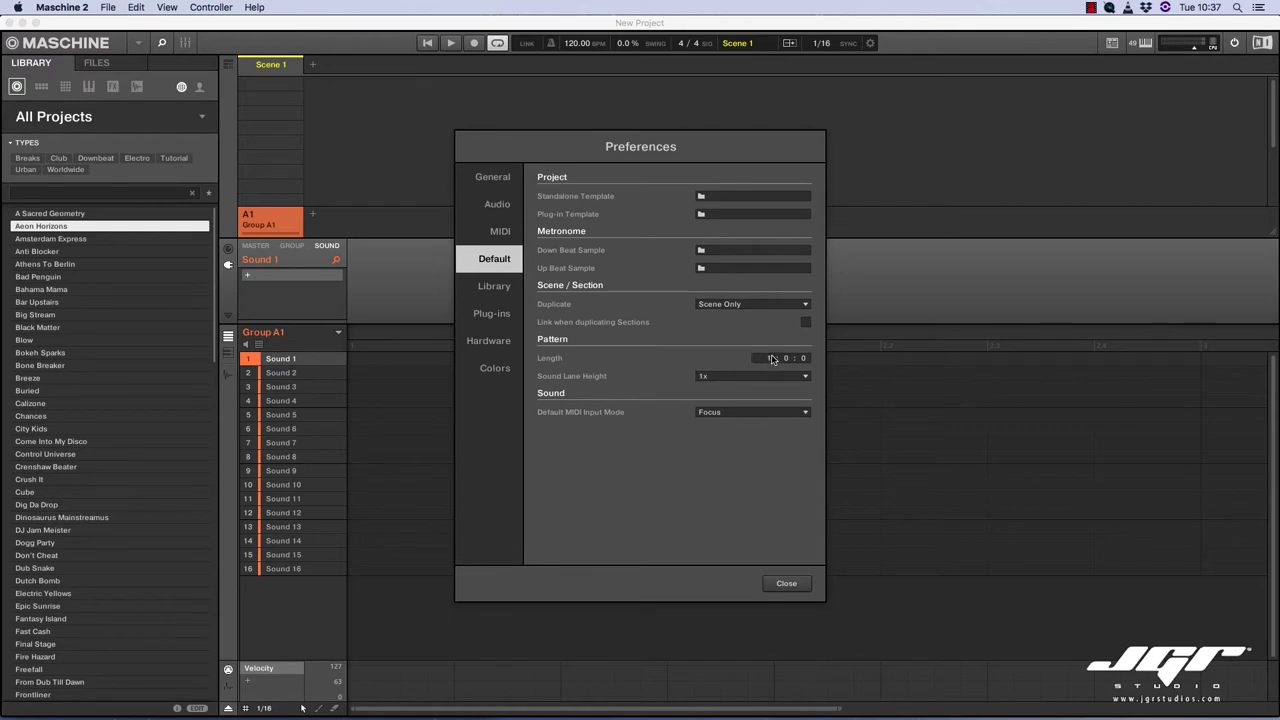
left_click_drag(769, 358, 769, 350)
Step: Check the factory library locations and disable the A.N.A (AU) plug-in in the plug-in manager
left_click(494, 286)
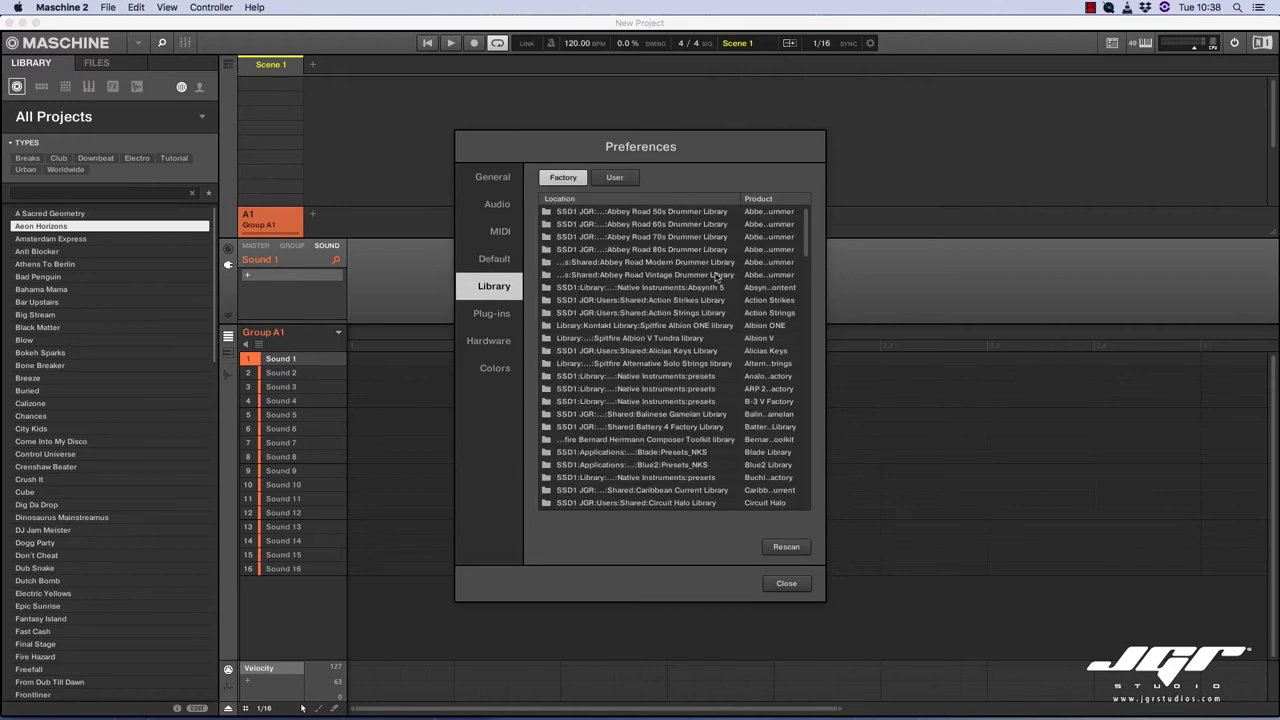
left_click_drag(807, 246, 781, 237)
left_click(491, 313)
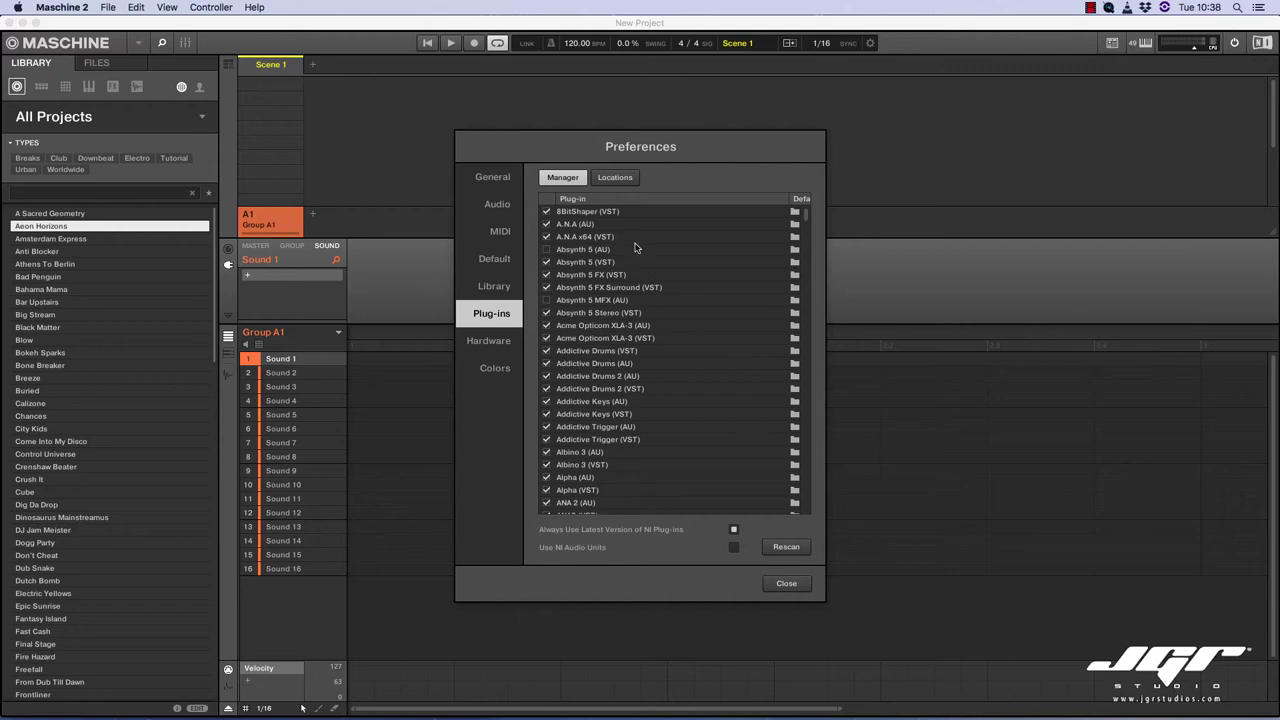
left_click(546, 225)
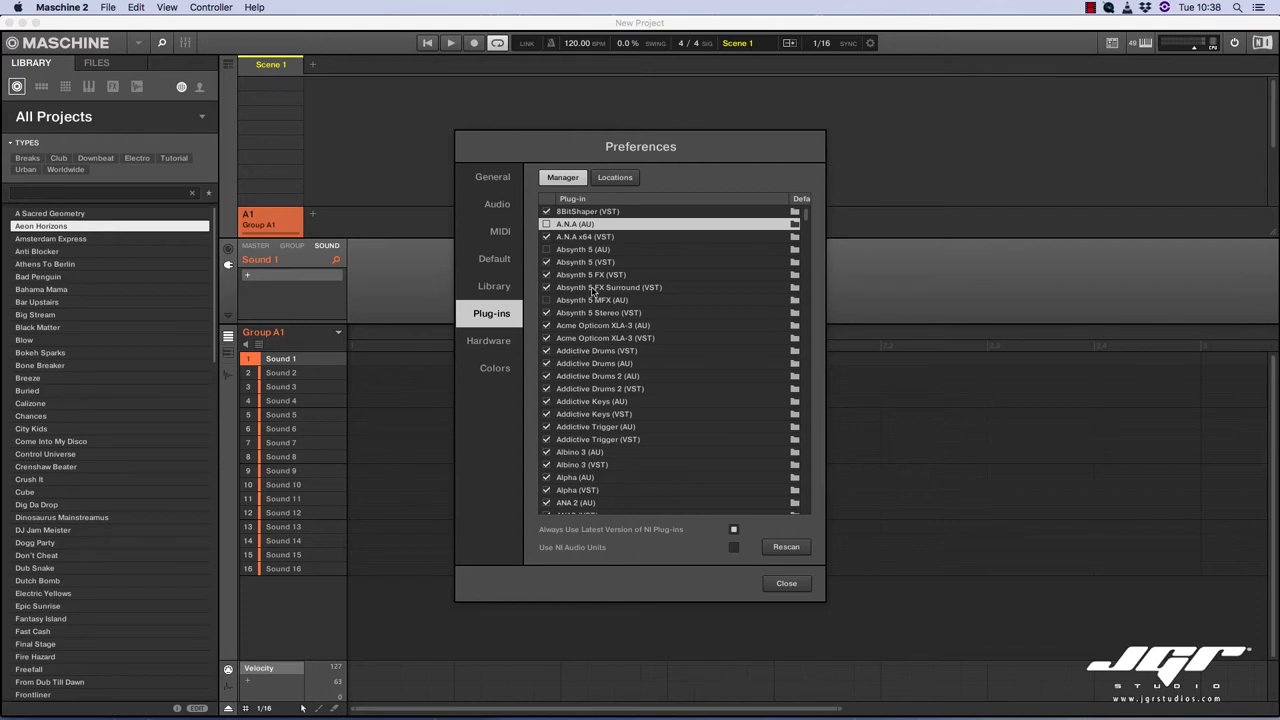
Step: Adjust the MASCHINE MK3 pad touch sensitivity, check the velocity scaling options and enable Route Main to Headphones
left_click(496, 344)
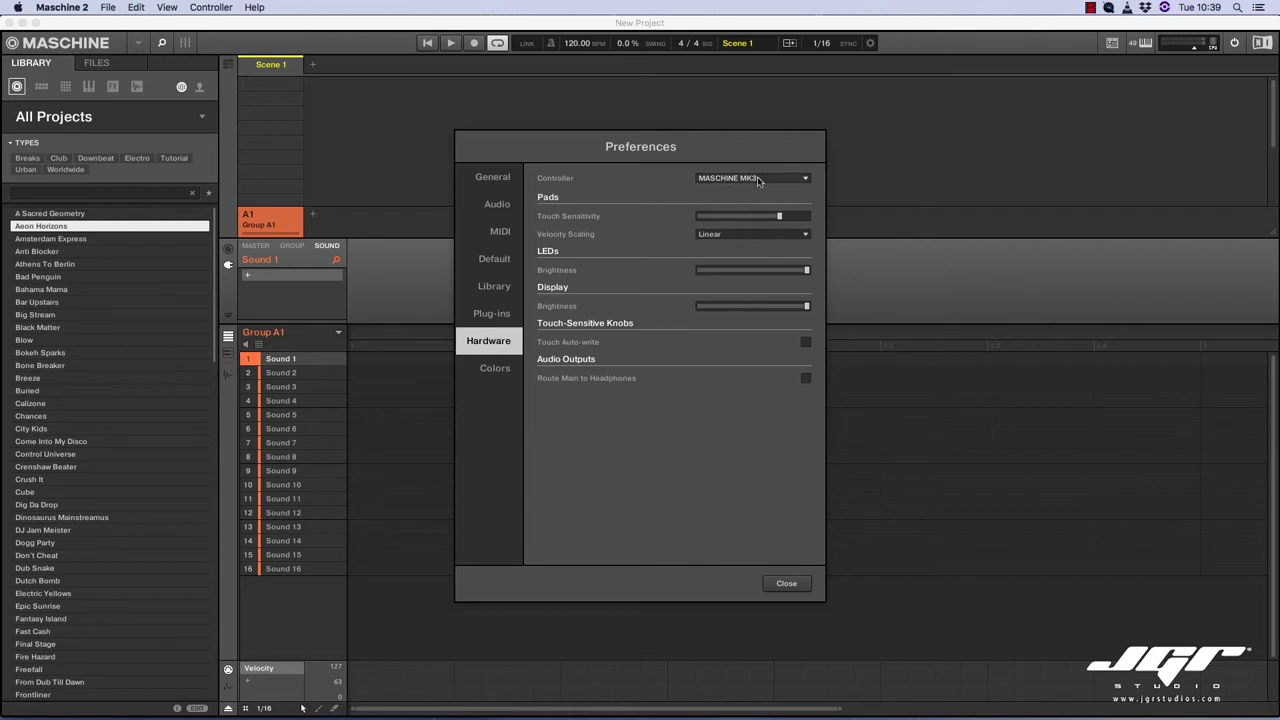
mouse_move(778, 218)
left_mouse_down()
mouse_move(752, 221)
mouse_move(775, 221)
left_mouse_up()
left_click(775, 236)
left_click(622, 240)
left_click(806, 379)
Step: Set the default scene color to White in the Colors preferences and check the group color choices
left_click(495, 369)
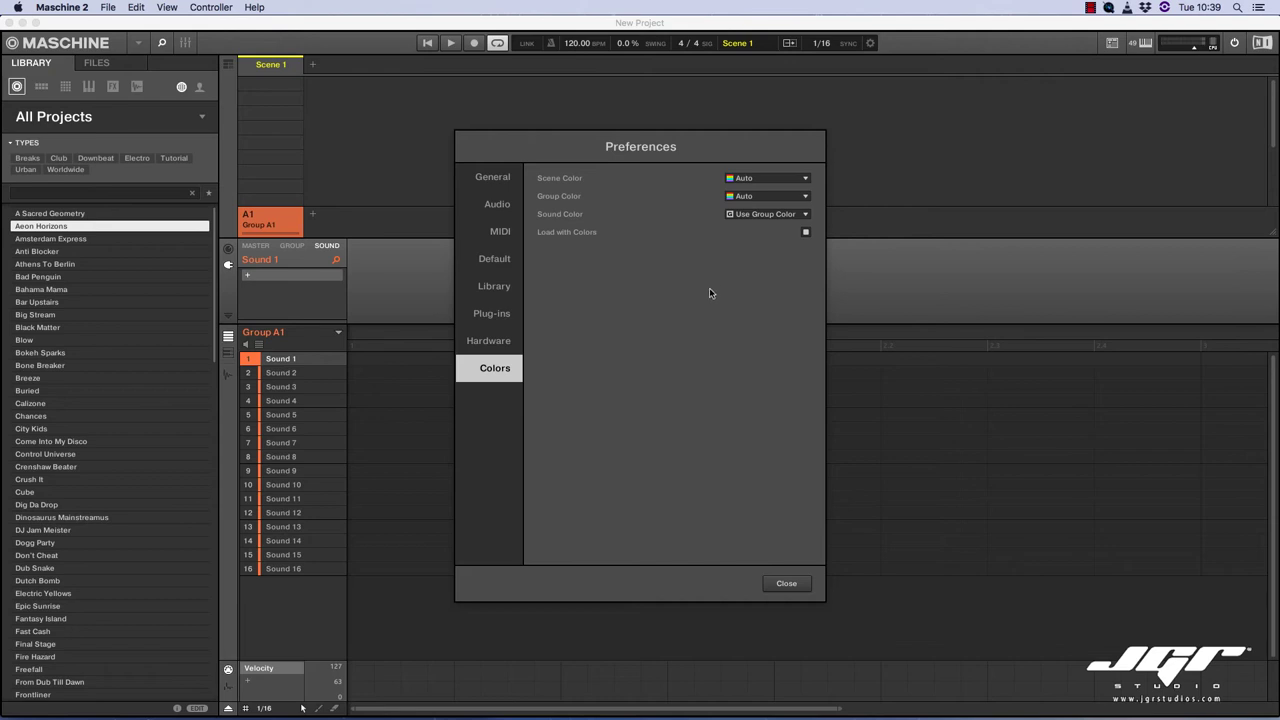
left_click(724, 179)
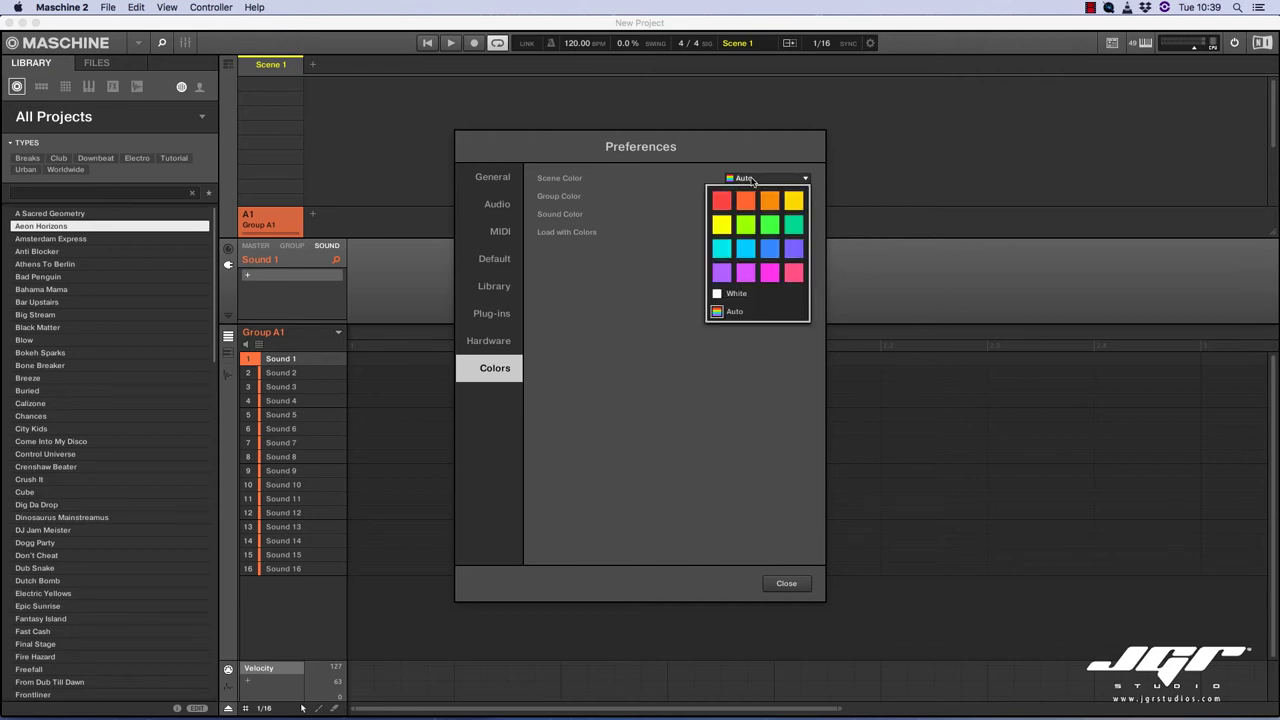
left_click(716, 312)
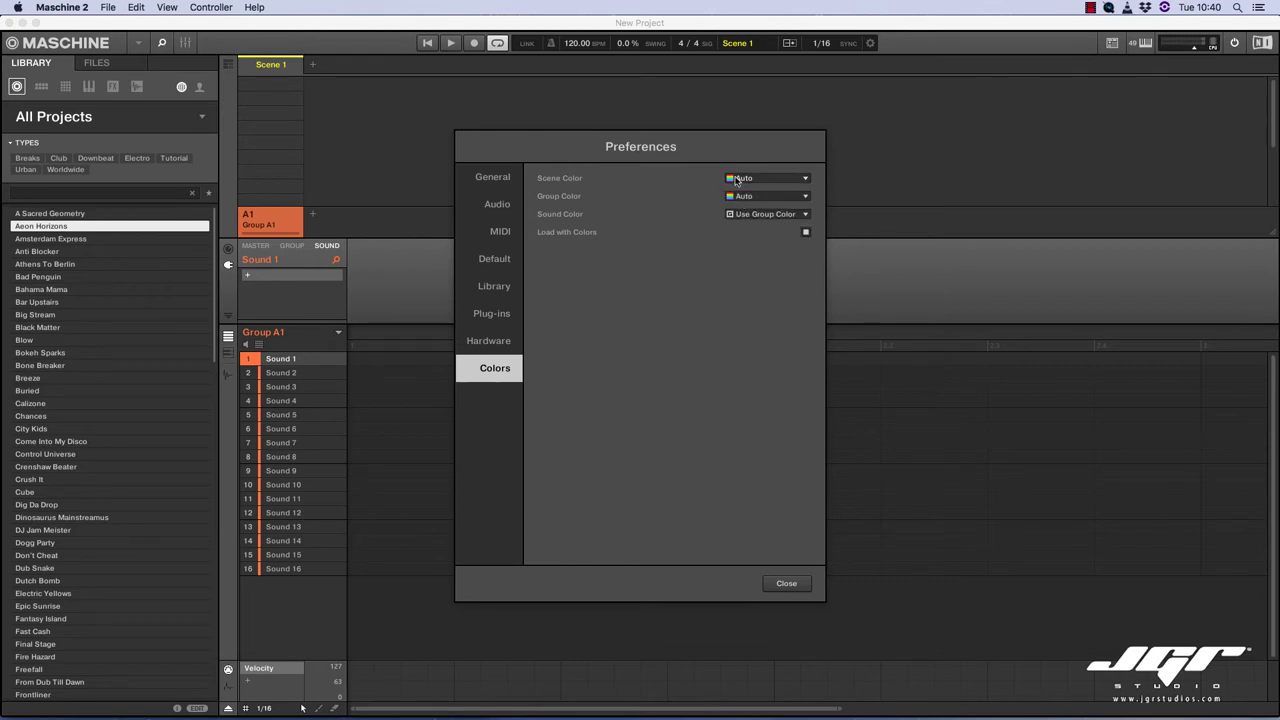
left_click(738, 180)
left_click(728, 293)
left_click(757, 198)
left_click(680, 270)
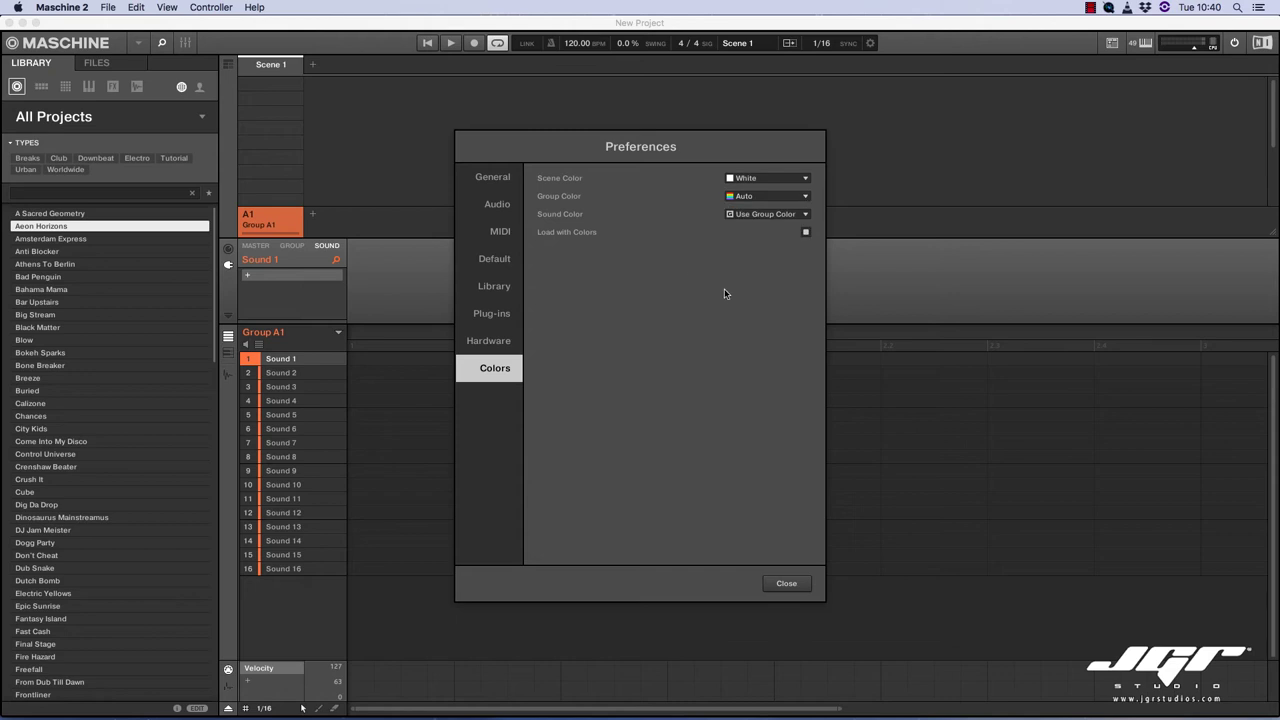
Step: Set the default sound color to Auto and close the Preferences dialog
left_click(744, 216)
left_click(720, 348)
key("Escape")
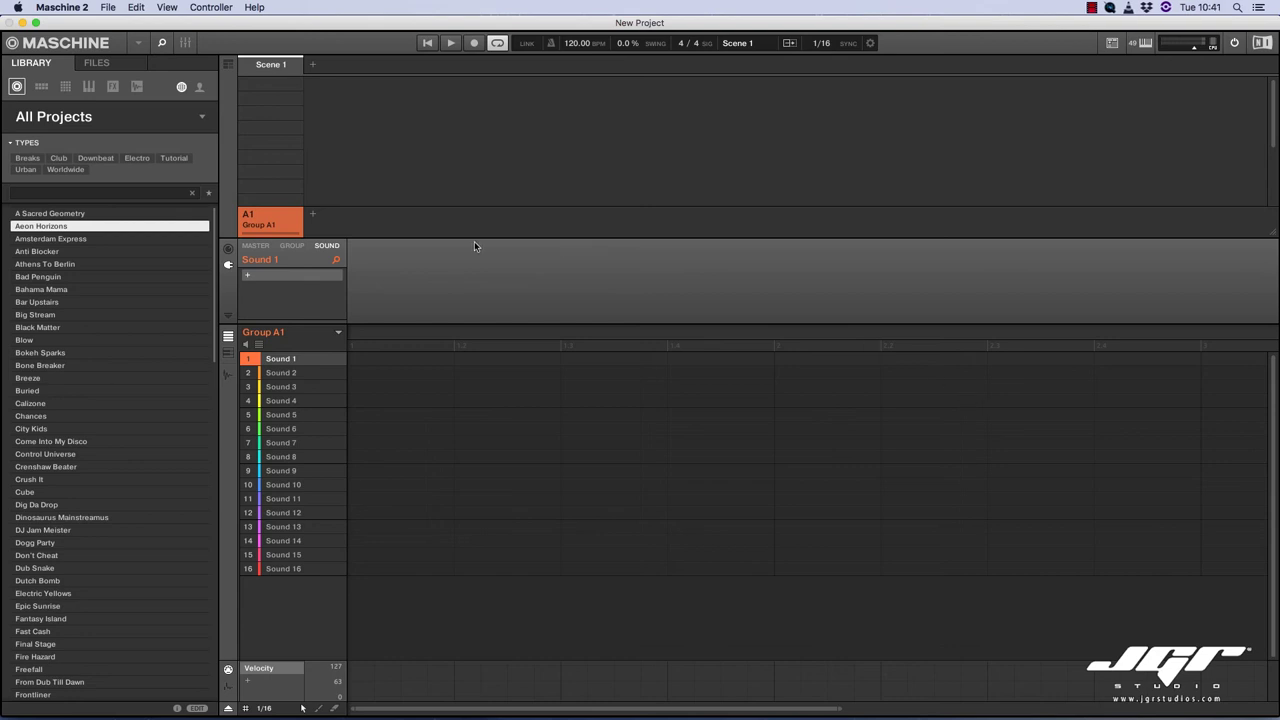
Step: View the Maschine version and credits screen, and look over the File and View commands
left_click(12, 43)
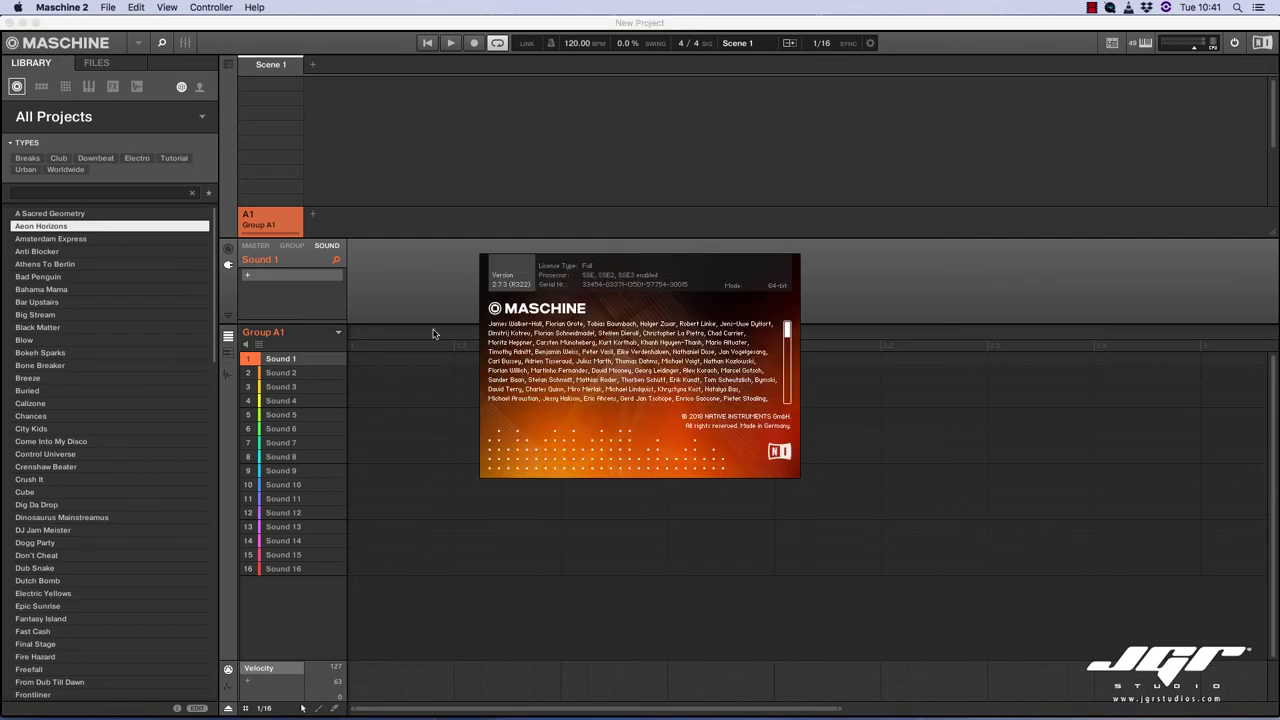
mouse_move(787, 332)
left_mouse_down()
mouse_move(789, 398)
mouse_move(788, 332)
left_mouse_up()
left_click(818, 335)
left_click(139, 44)
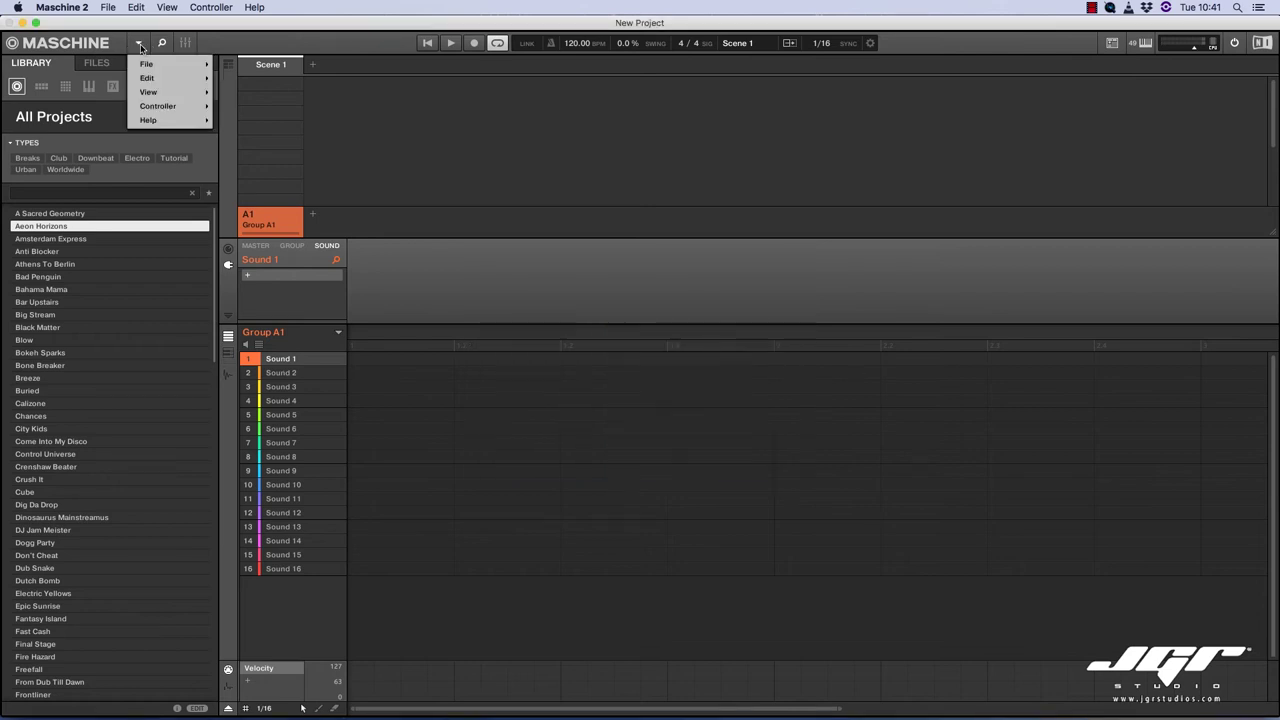
mouse_move(144, 67)
mouse_move(149, 93)
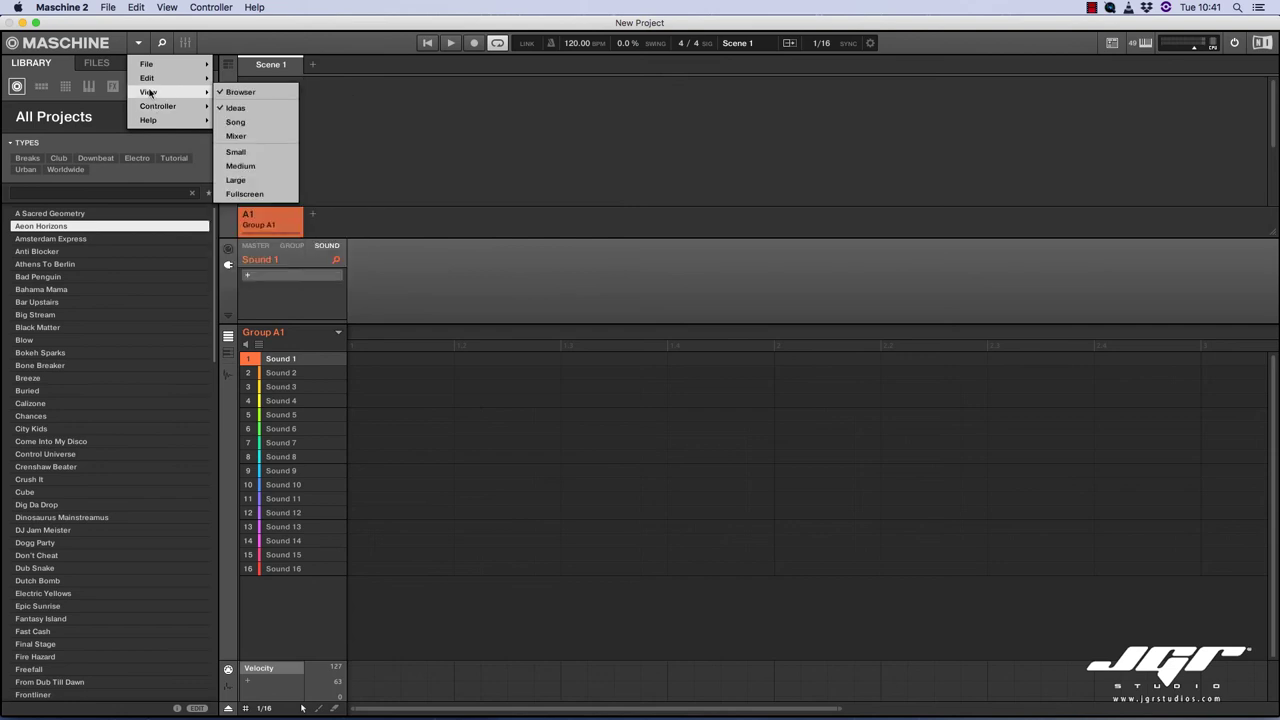
Step: Toggle the browser's visibility and switch to the mixer view and back to the arranger
left_click(162, 44)
left_click(162, 44)
left_click(162, 44)
left_click(162, 44)
left_click(162, 44)
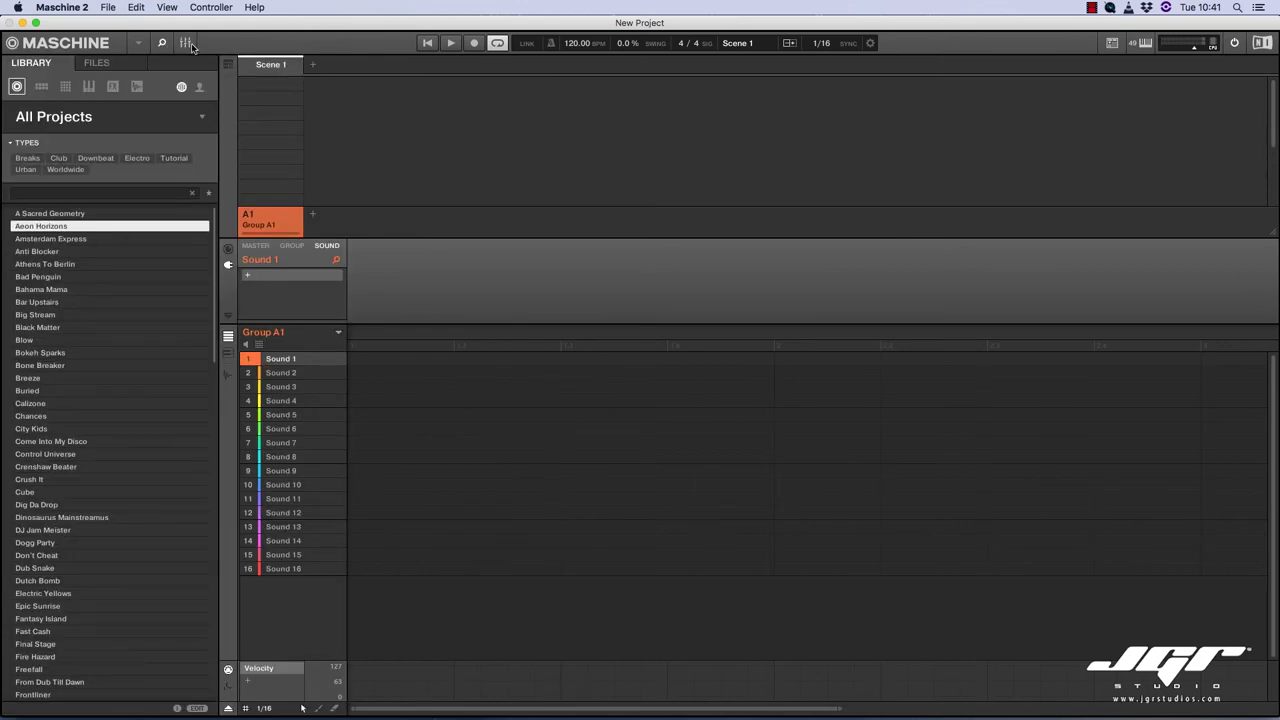
left_click(185, 43)
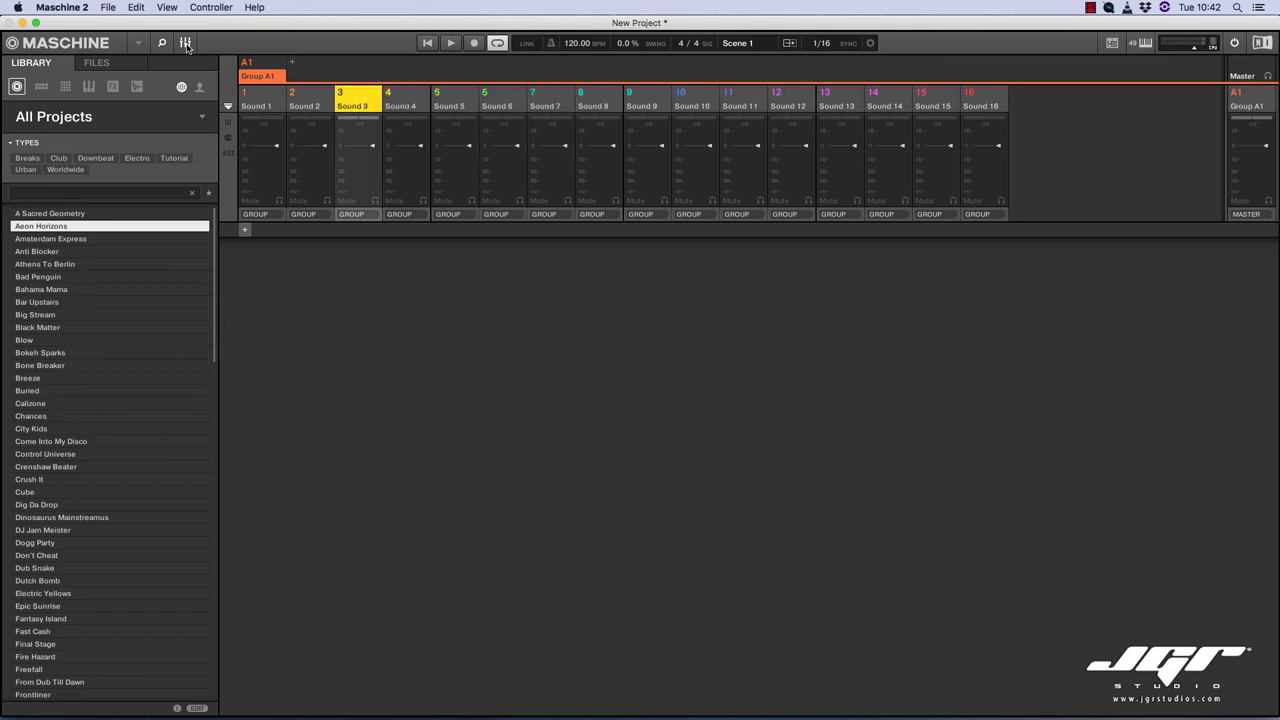
left_click(185, 43)
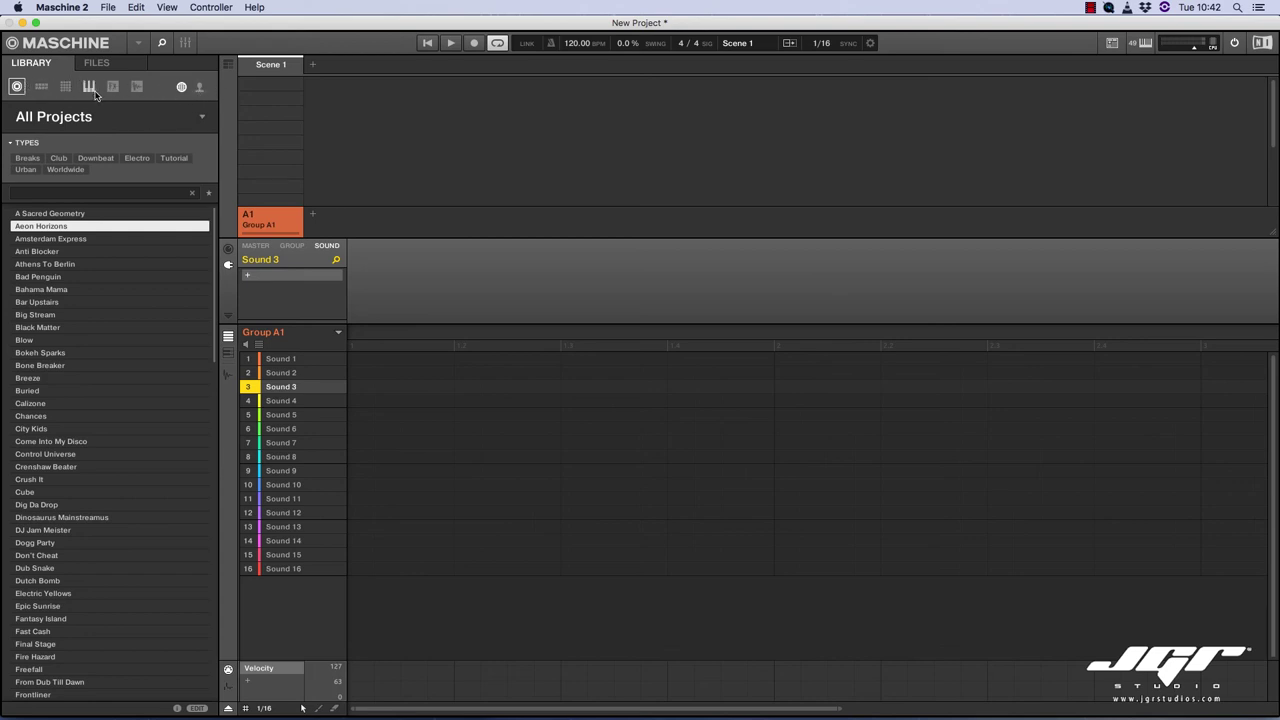
Step: Browse the library projects by product, selecting Maschine and Caribbean Current
left_click(16, 88)
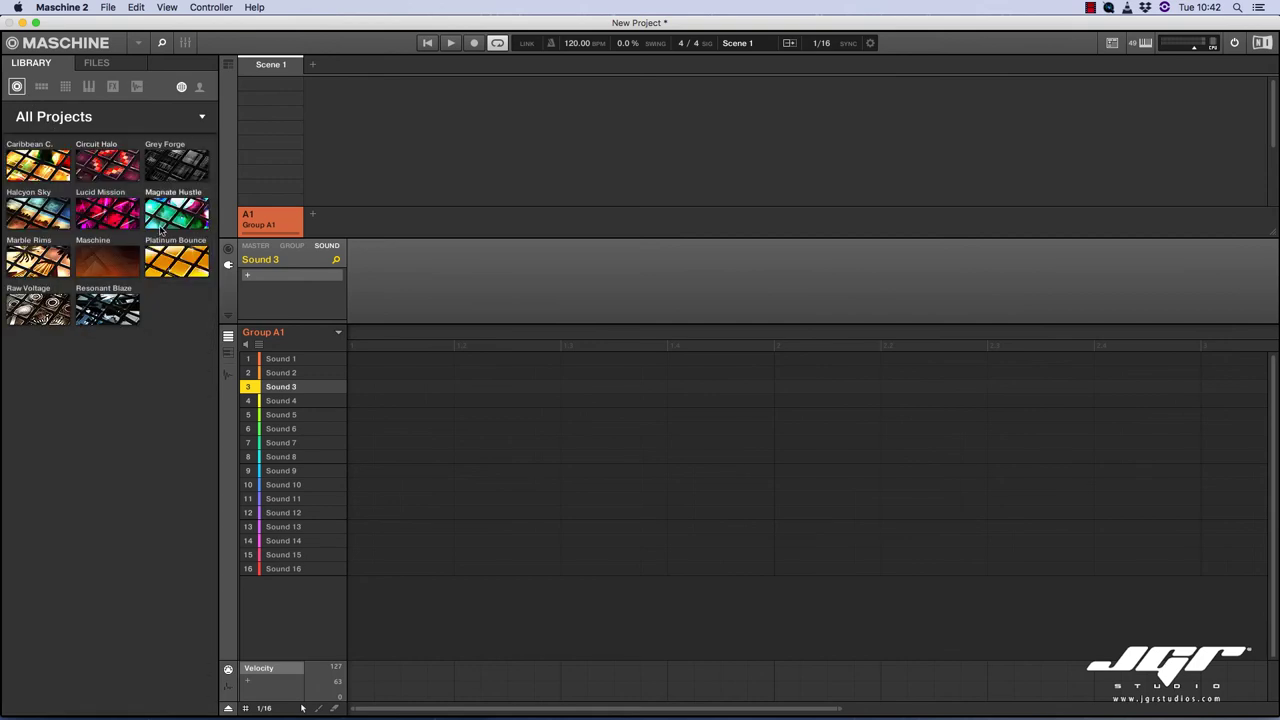
left_click(112, 266)
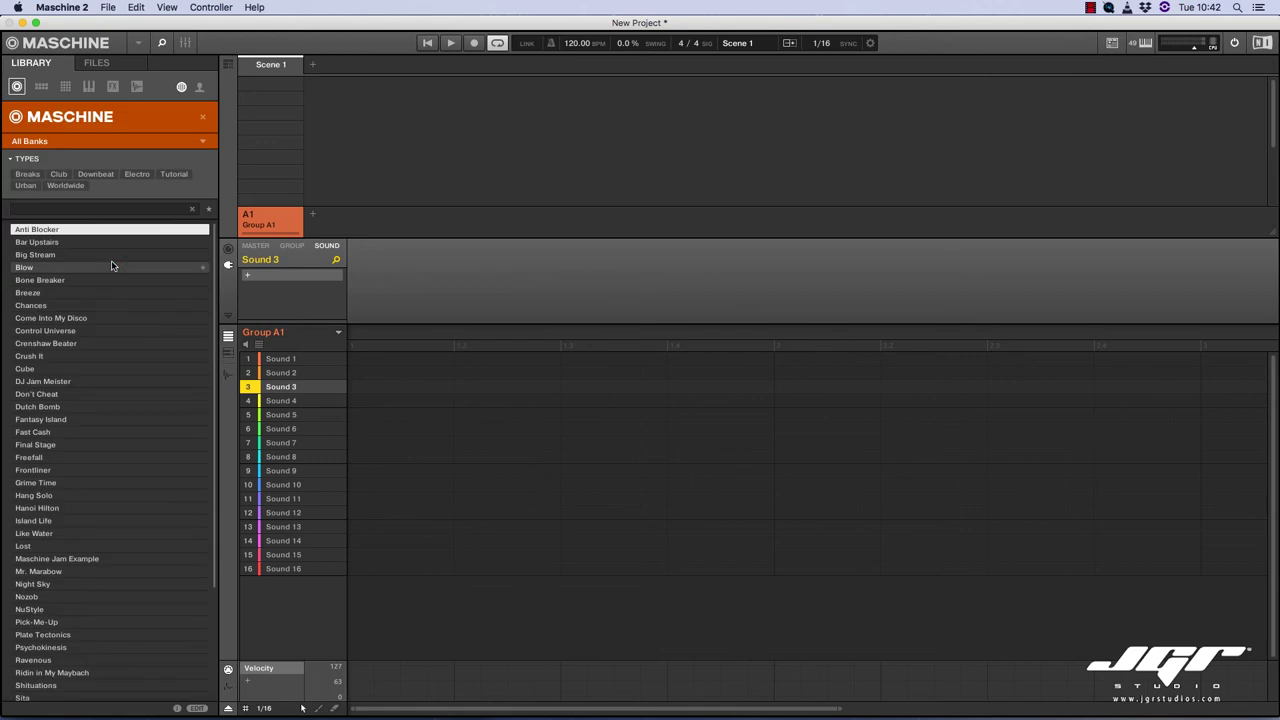
left_click(29, 121)
left_click(38, 162)
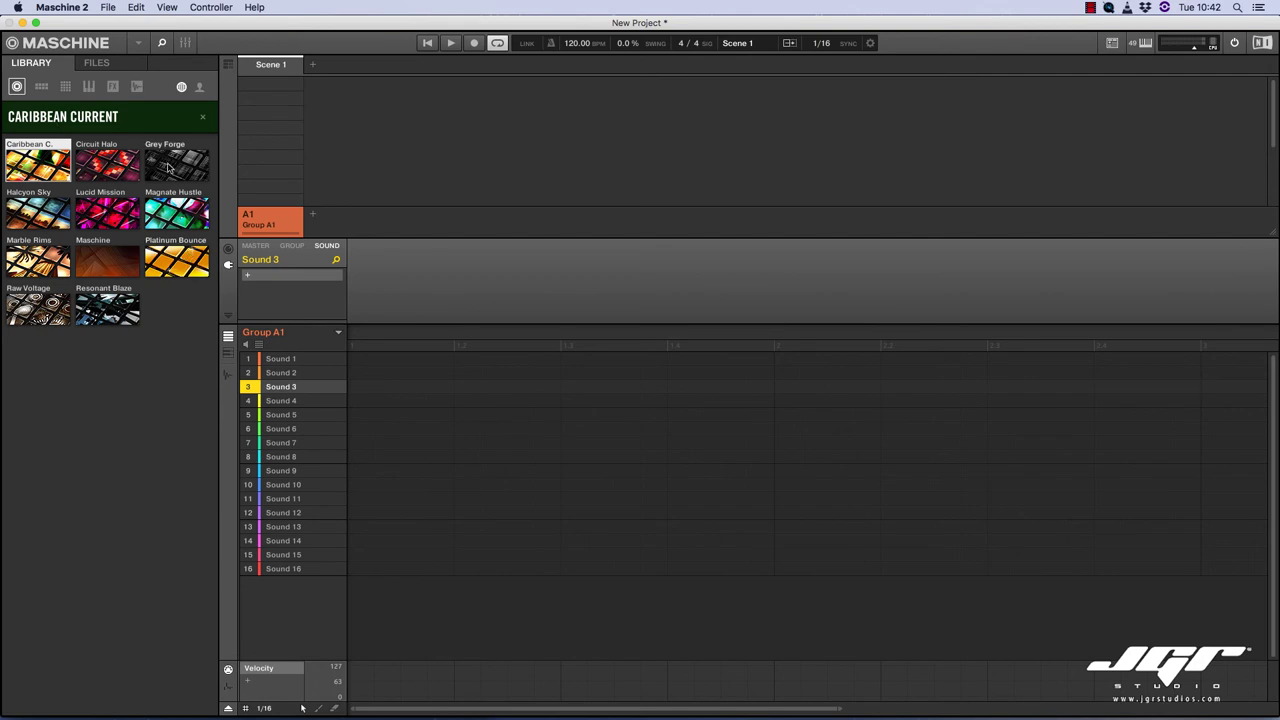
Step: Browse the library's groups and sounds, highlight the Agrobass sound and display all instruments
left_click(44, 88)
left_click(44, 87)
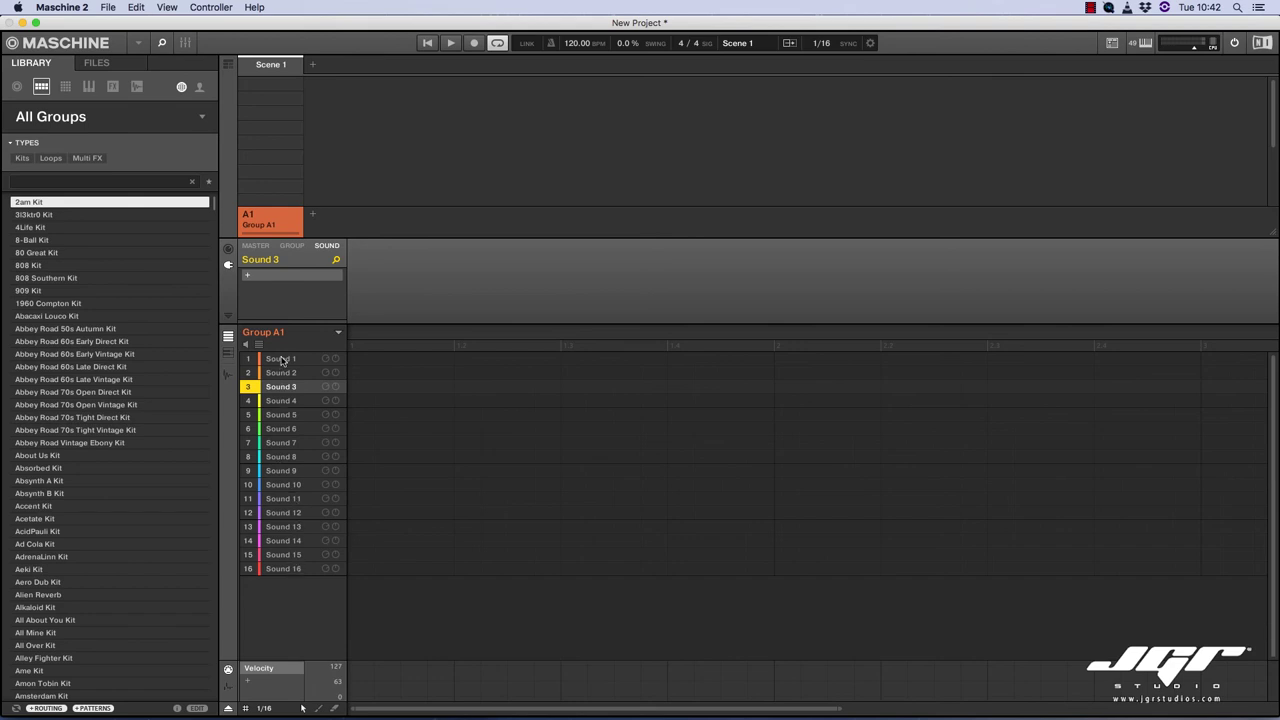
left_click(65, 87)
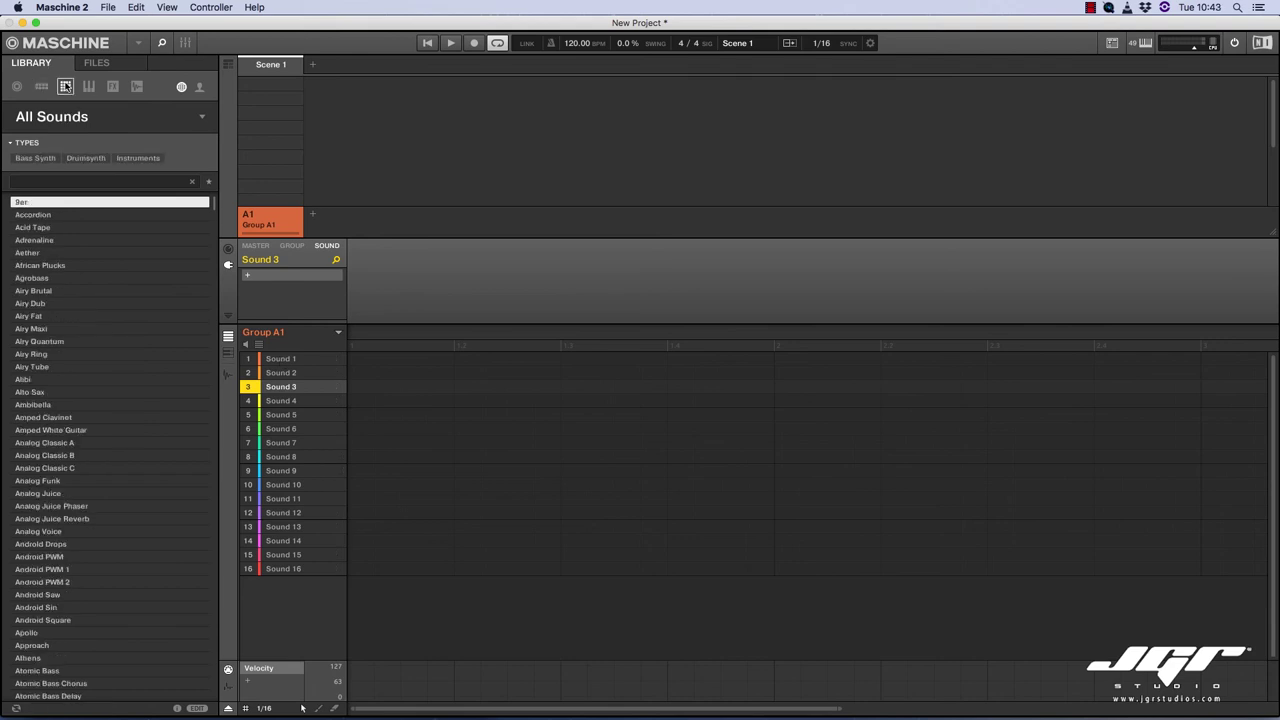
left_click(42, 280)
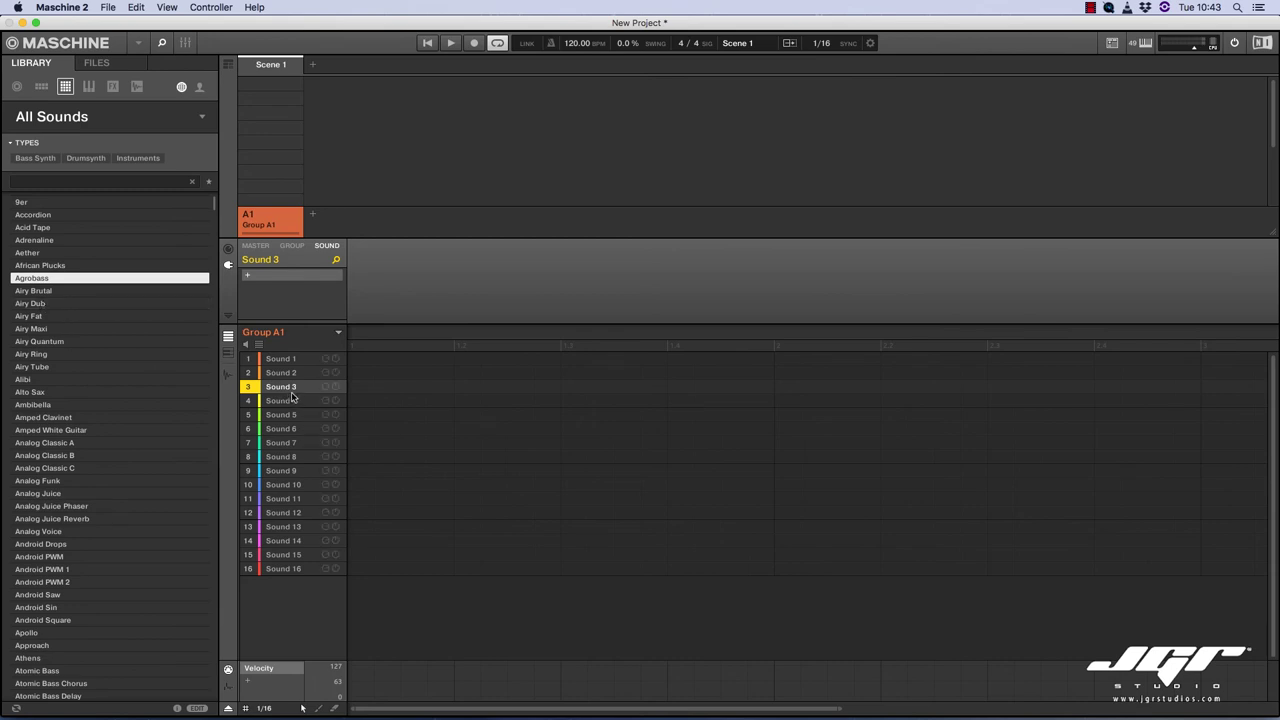
left_click(89, 87)
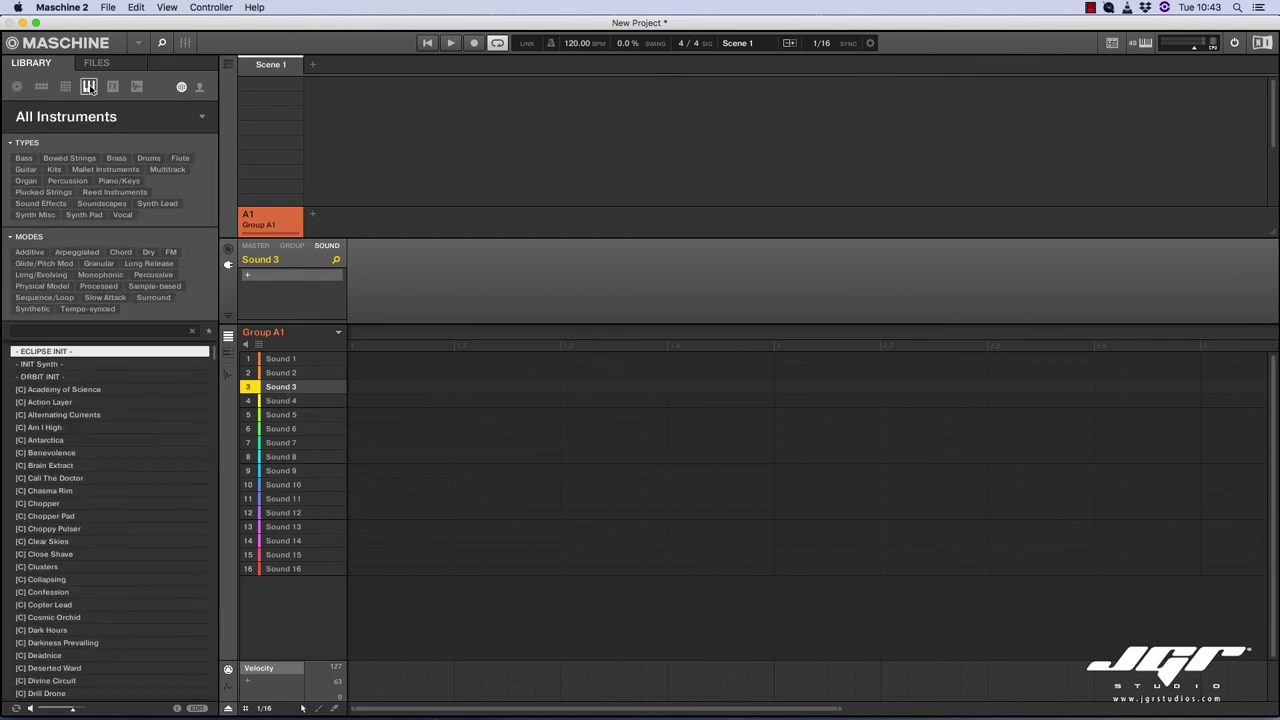
Step: Browse the library's instrument products by category down to the synthesizers, and display the effect products
left_click(46, 124)
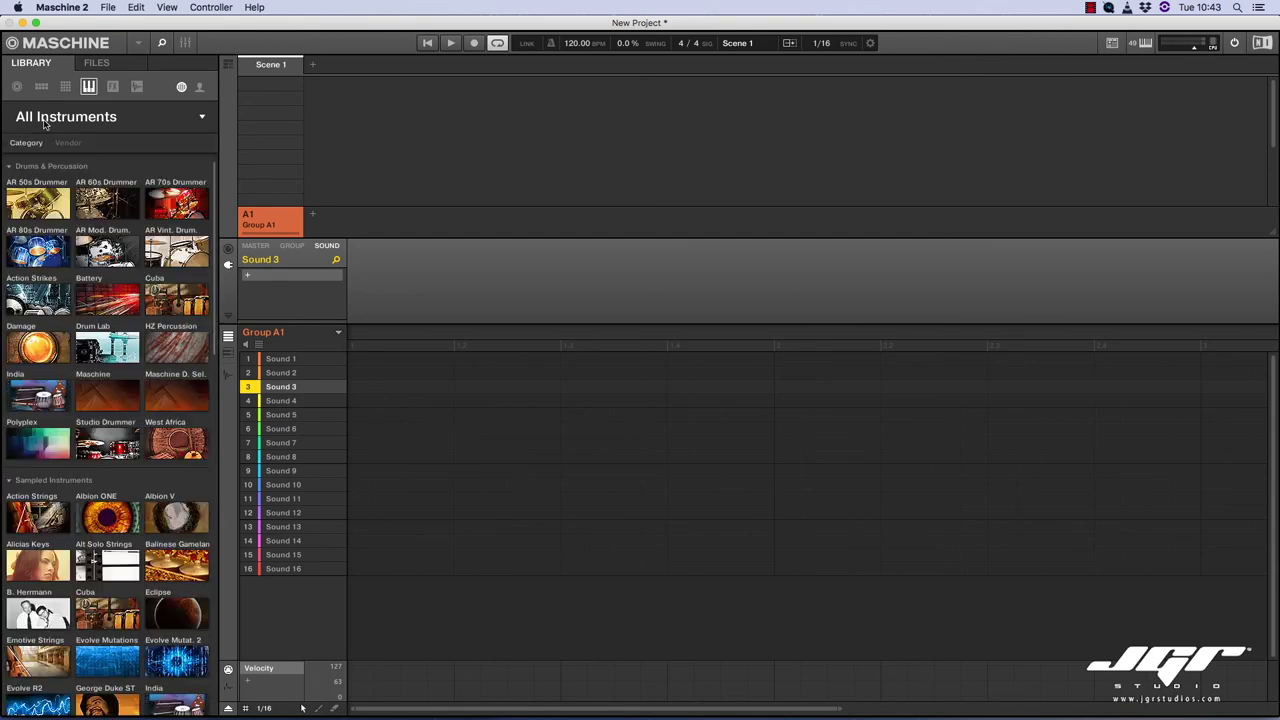
scroll(136, 265, "down", 15)
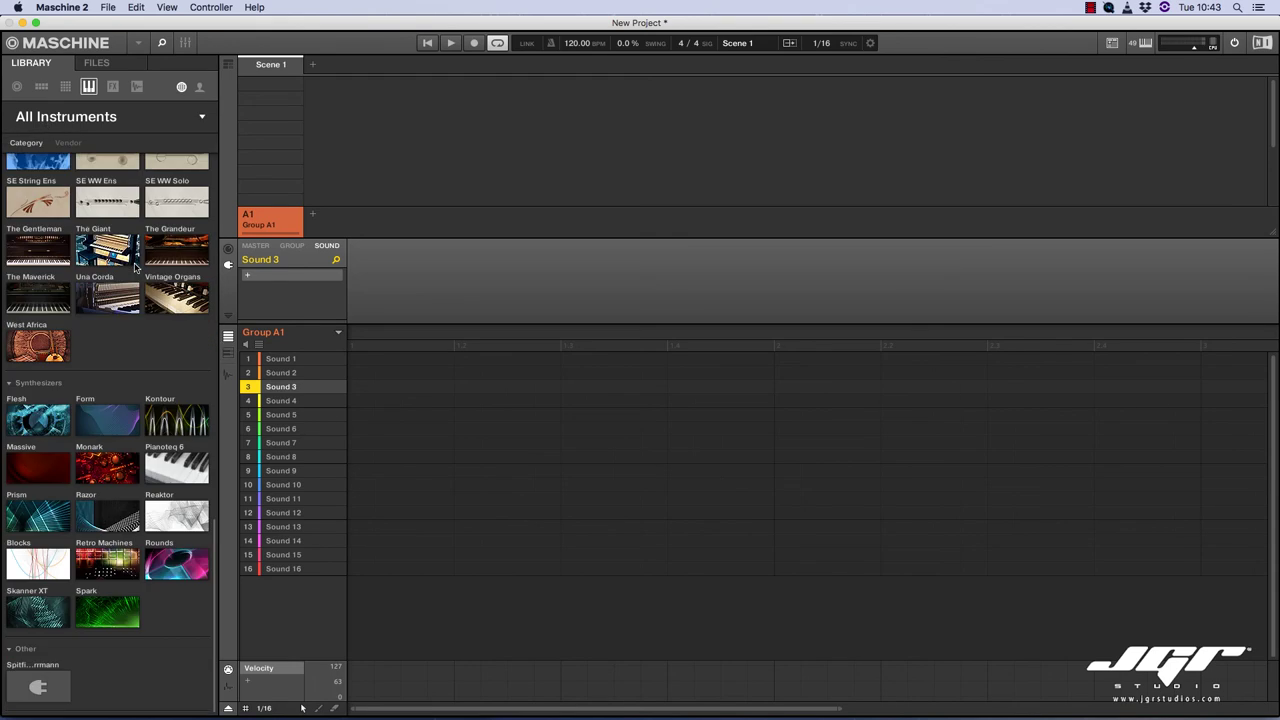
scroll(136, 266, "up", 15)
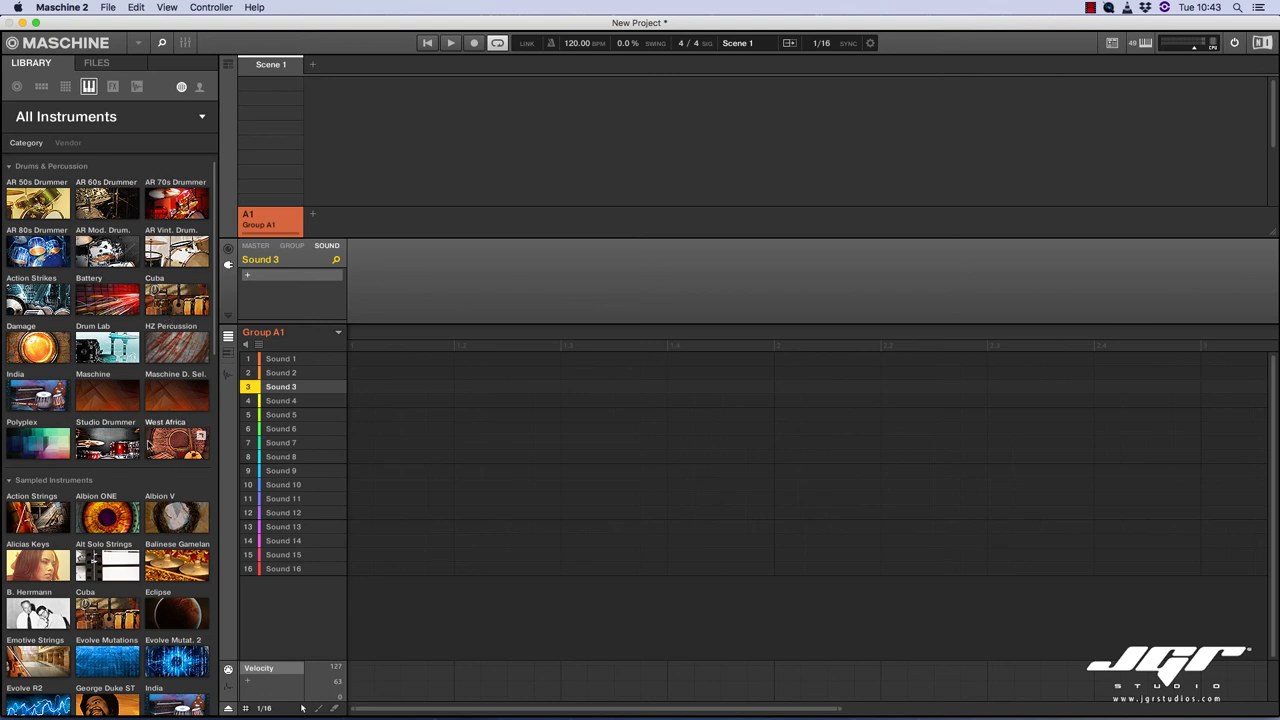
scroll(166, 447, "down", 15)
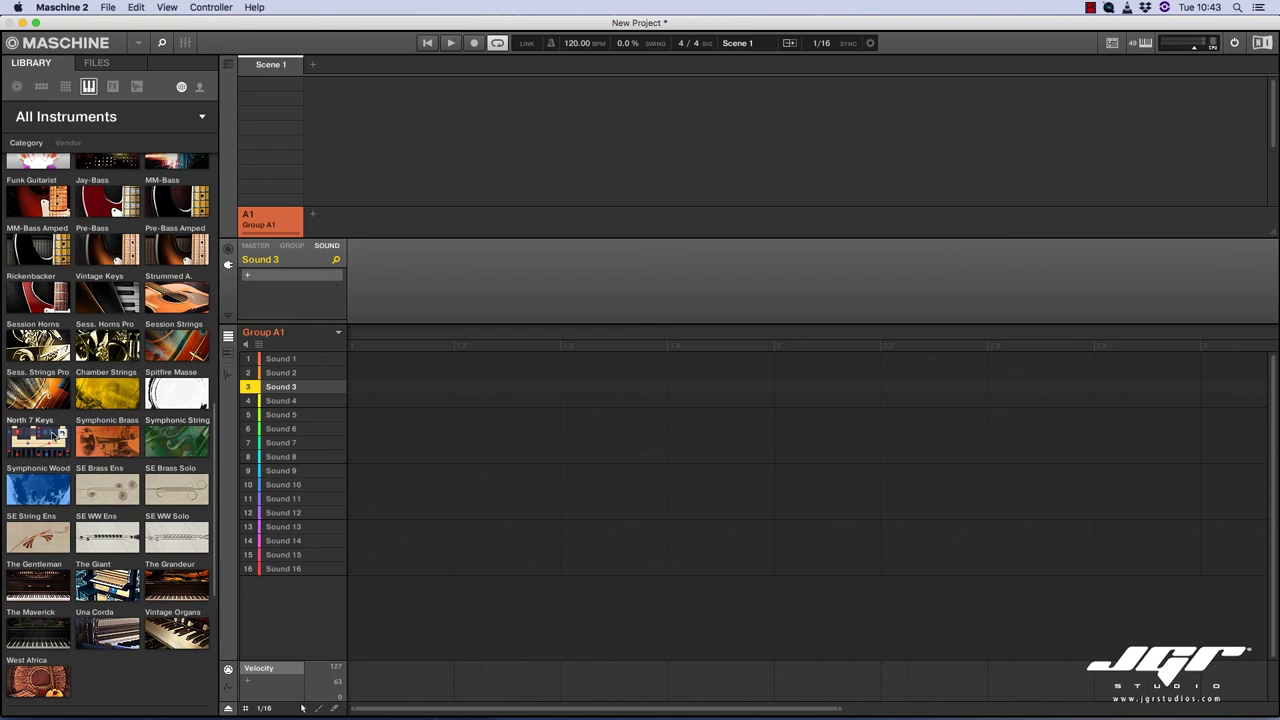
scroll(70, 437, "down", 5)
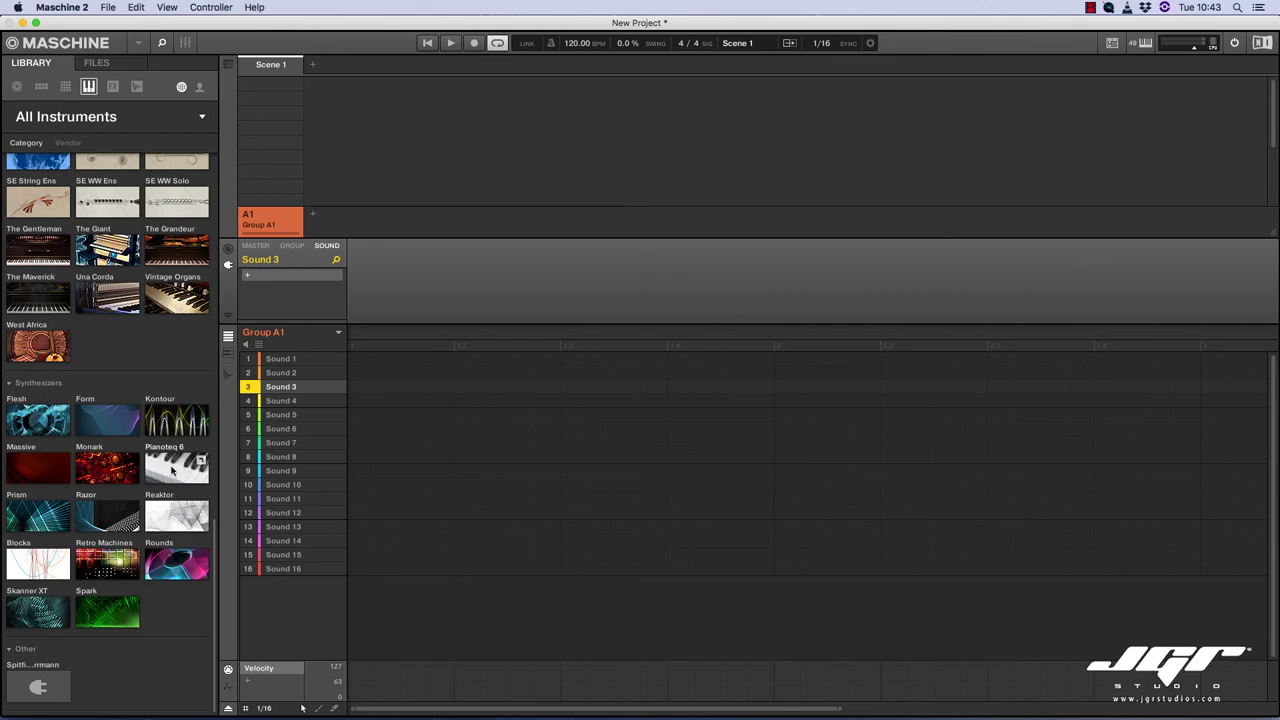
left_click(112, 86)
left_click(70, 120)
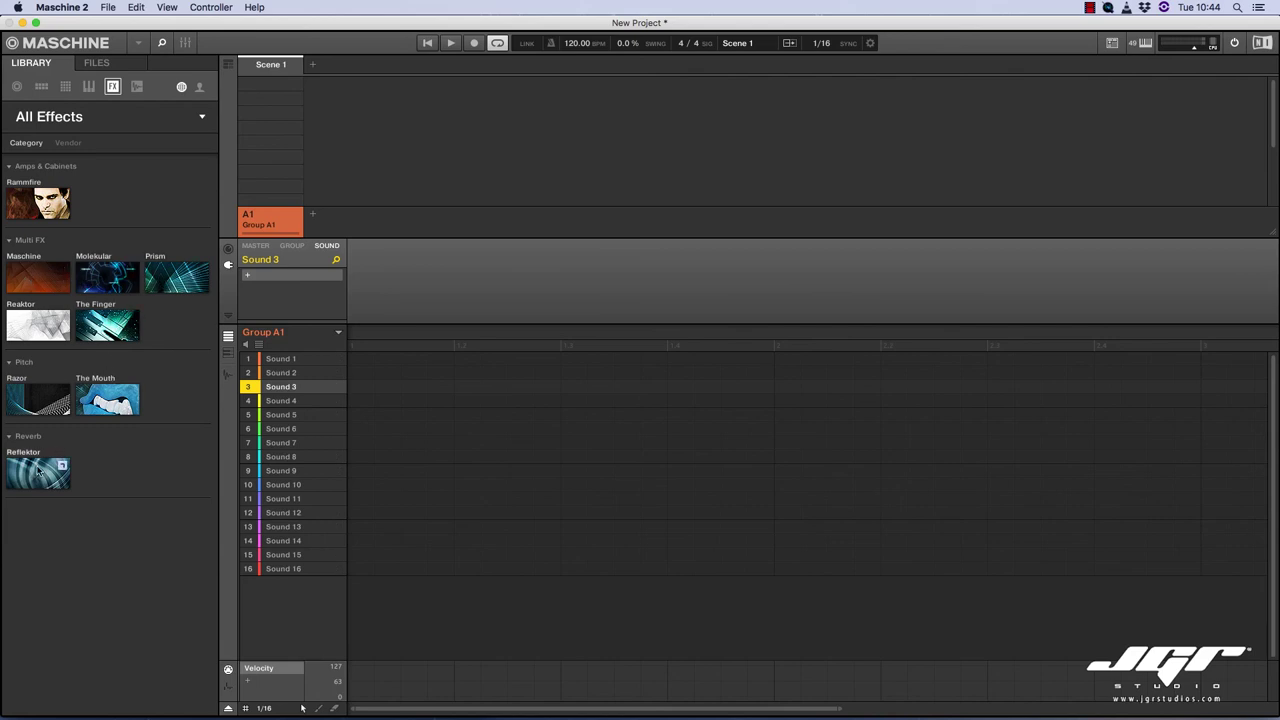
Step: Display the library's samples, search them for "kick" and browse the list to the 808 kicks
left_click(137, 87)
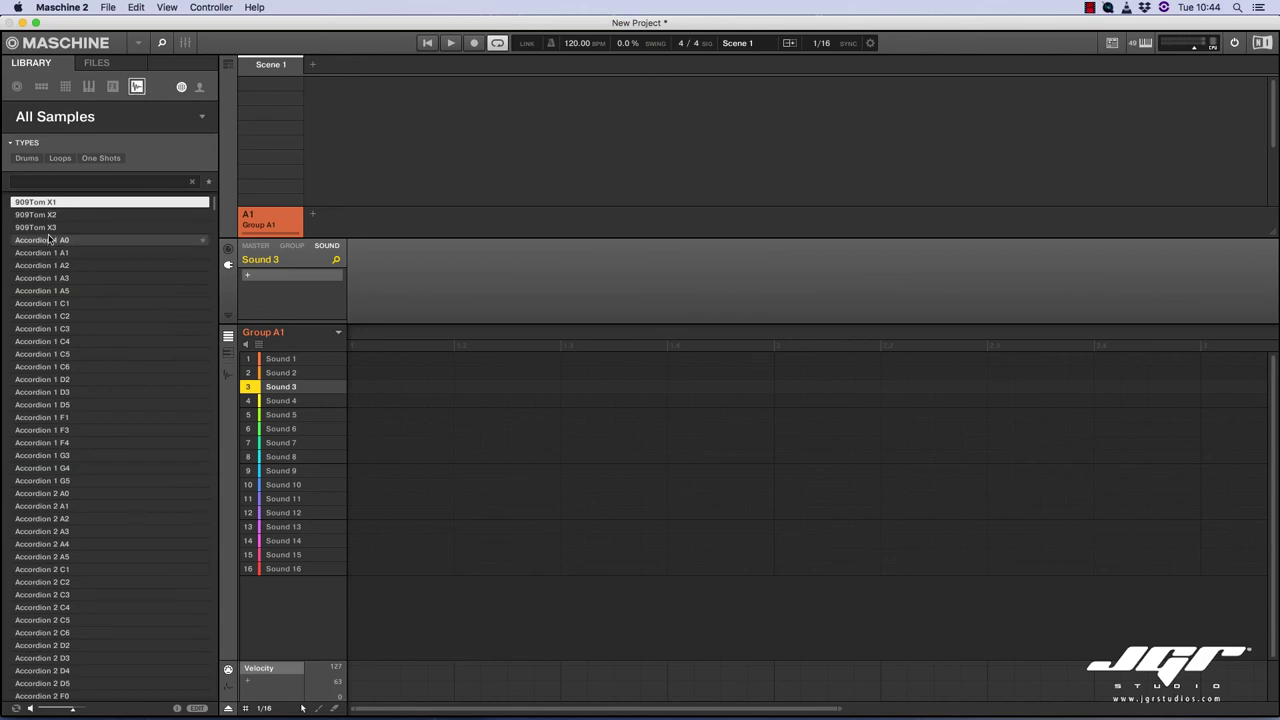
left_click(41, 183)
type("kick")
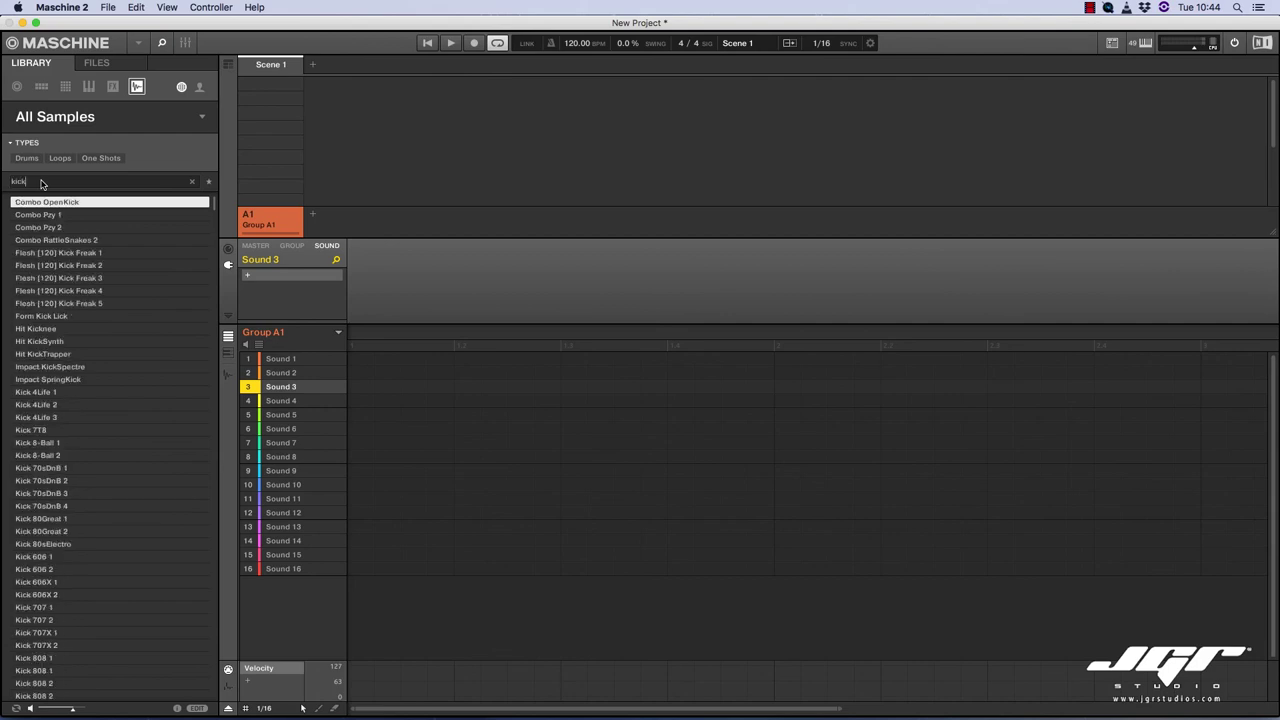
scroll(55, 335, "down", 10)
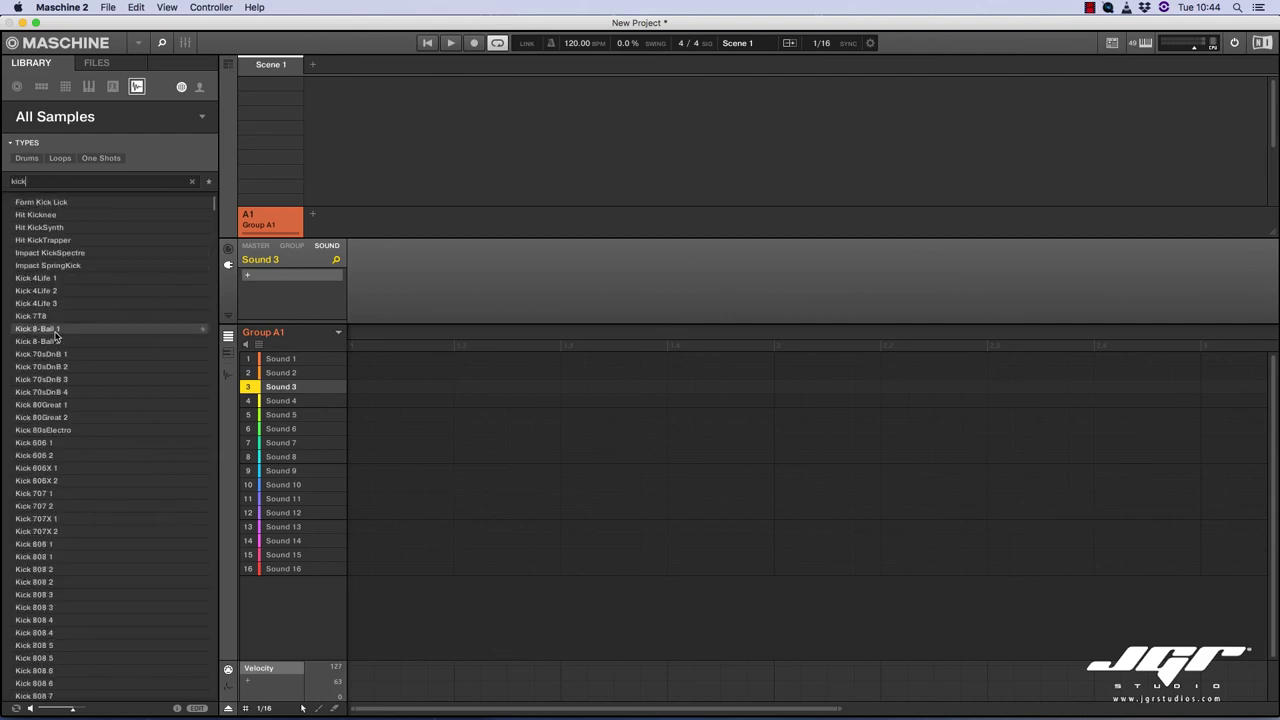
Step: Audition several 808 kick samples and load Kick 808 22 into the third sound slot of Group A1
left_click(27, 332)
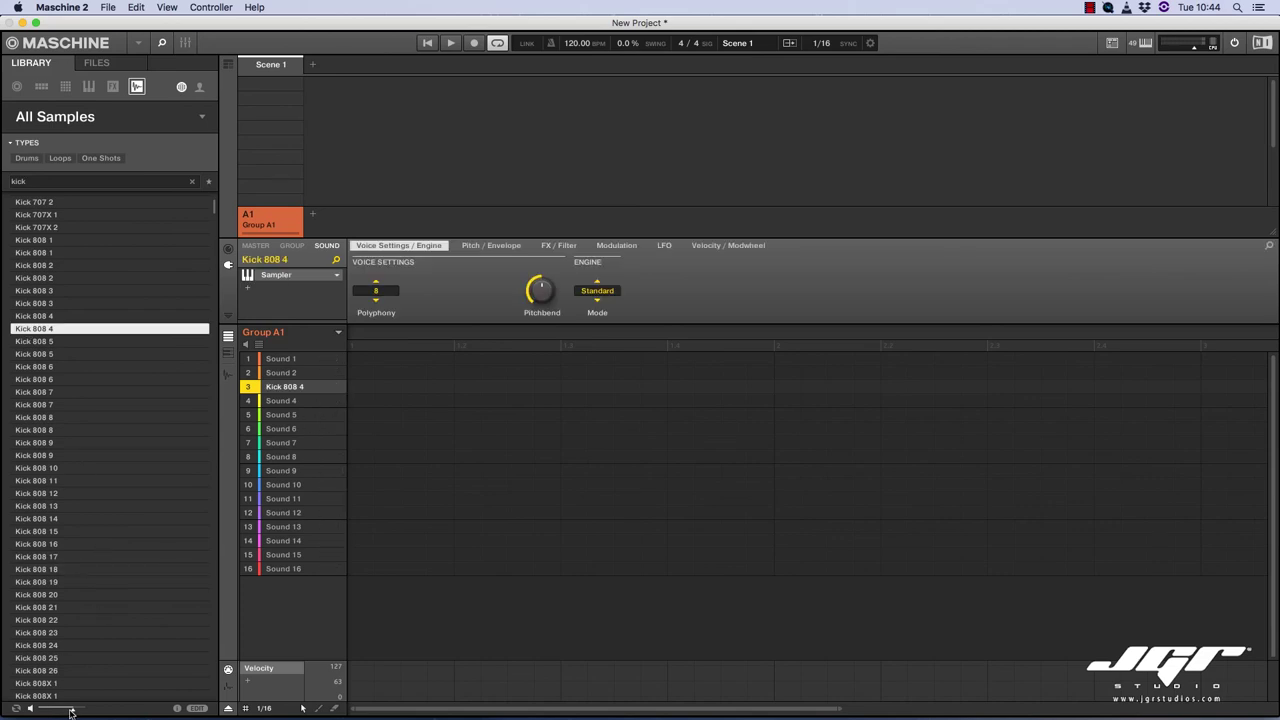
left_click(18, 519)
left_click(24, 531)
left_click(29, 544)
left_click(36, 582)
left_click_drag(36, 620, 385, 392)
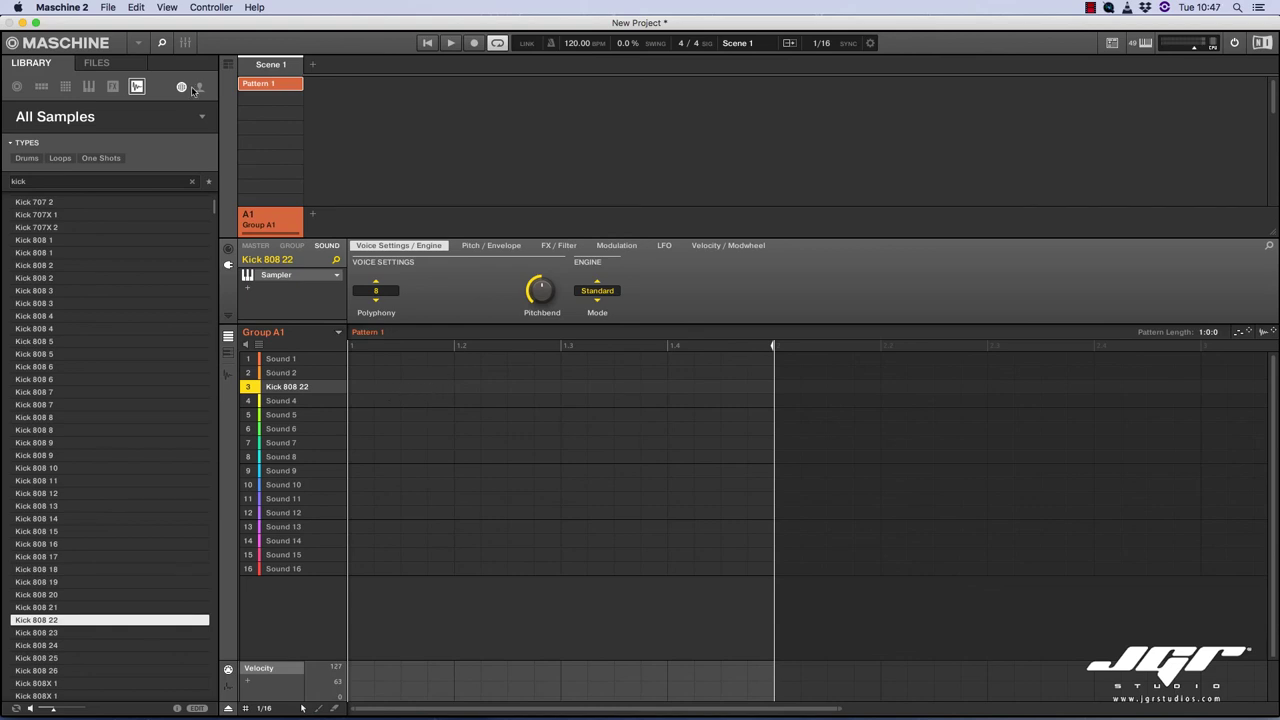
Step: Look over the user library and the file browser, and load the Blow project from the library
left_click(199, 88)
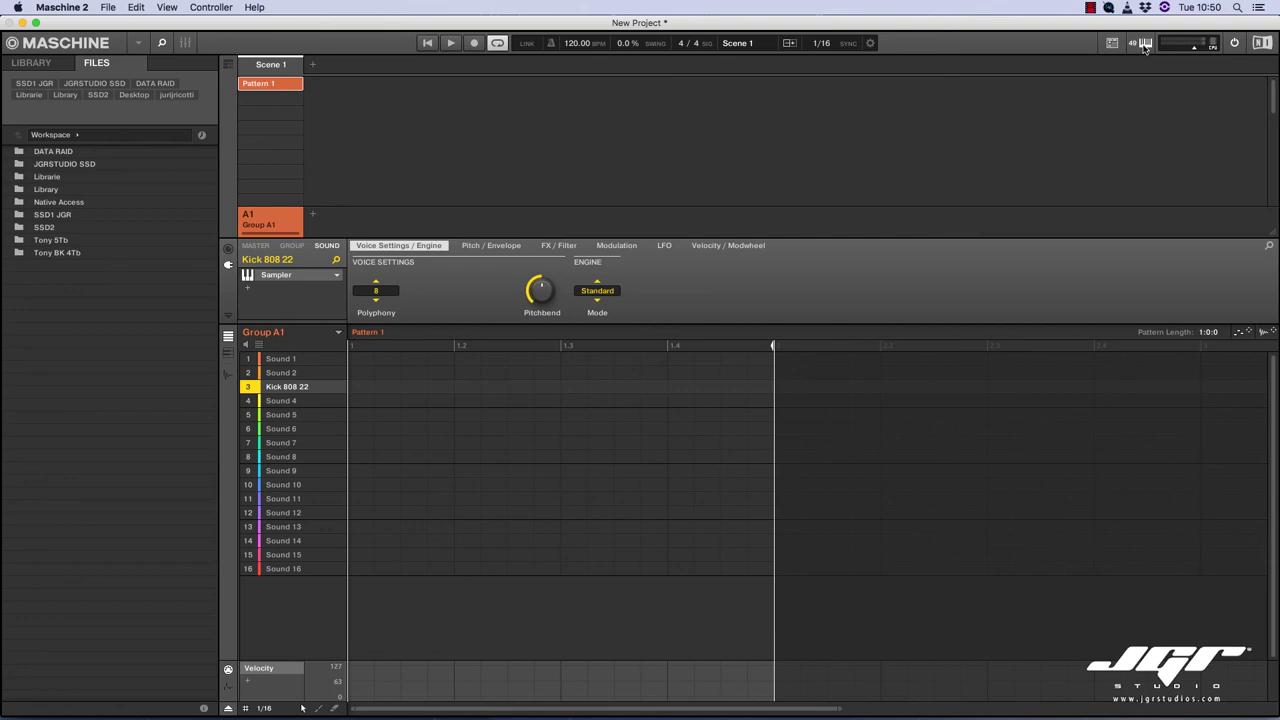
left_click_drag(1188, 48, 1186, 50)
left_click(46, 64)
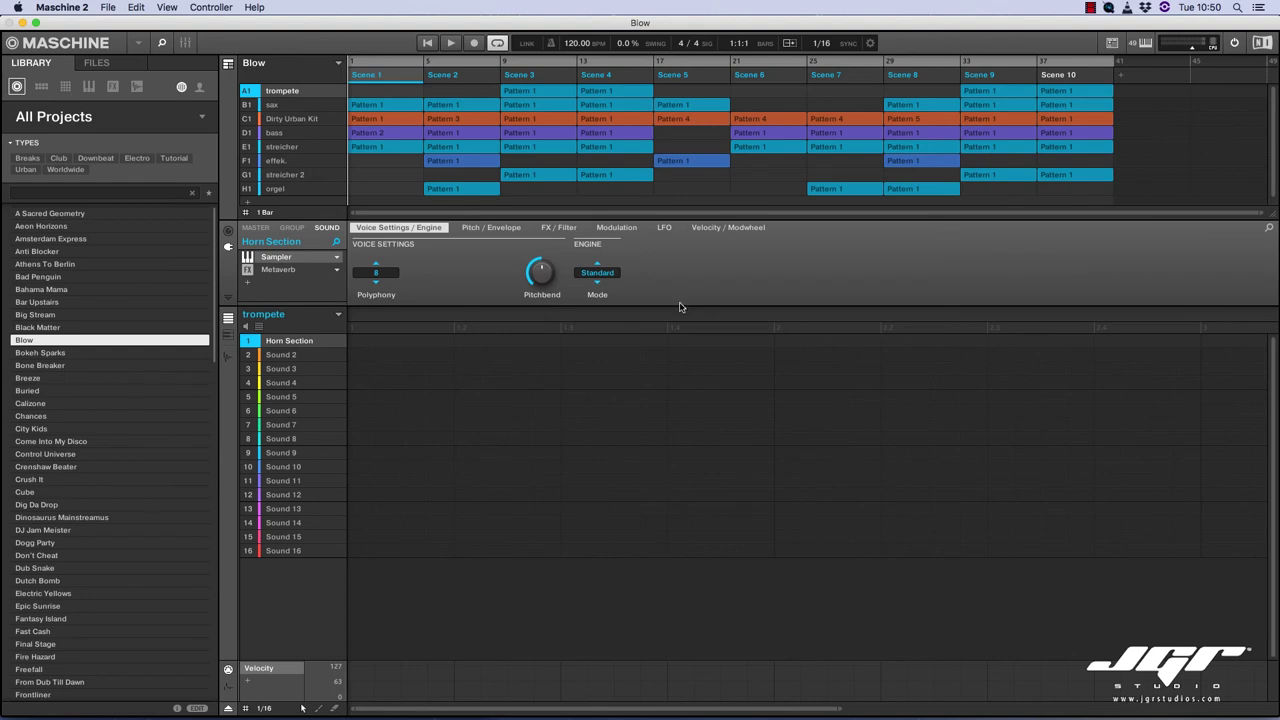
Step: View the sax pattern in Scene 1 and the Dirty Urban Kit patterns in Scenes 1 to 4
left_click(394, 105)
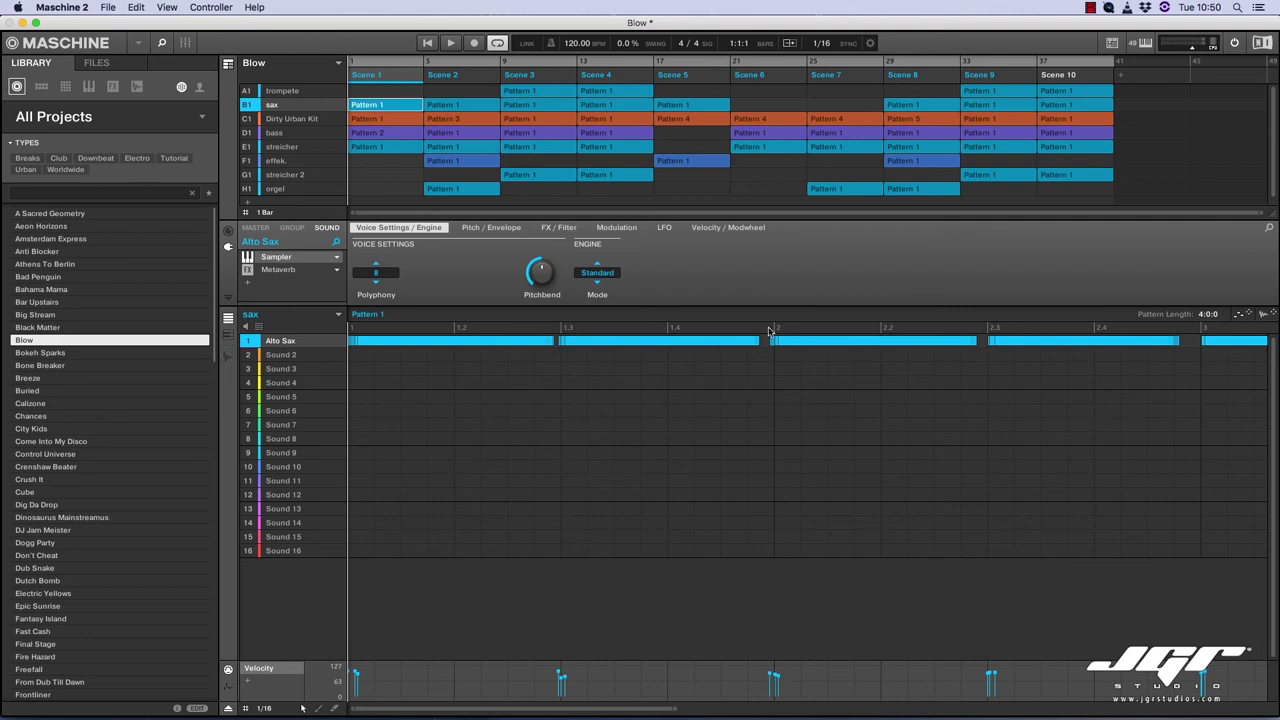
left_click(381, 119)
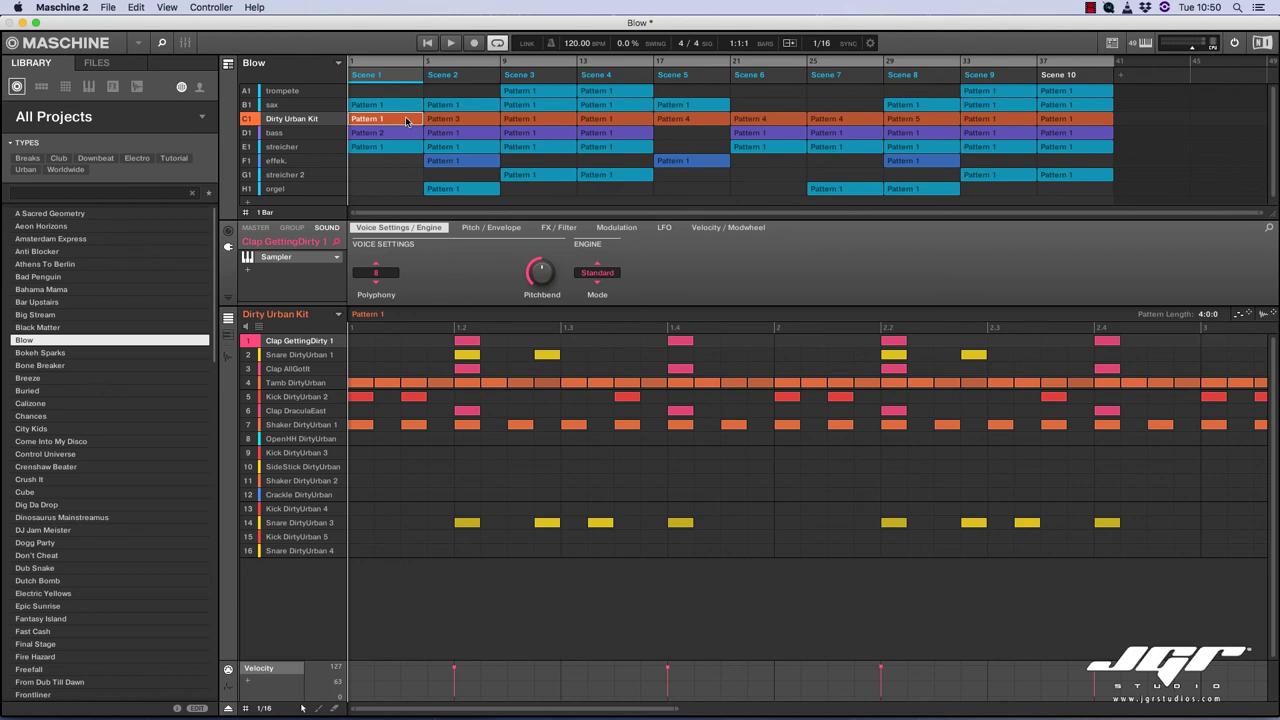
left_click(463, 121)
left_click(518, 122)
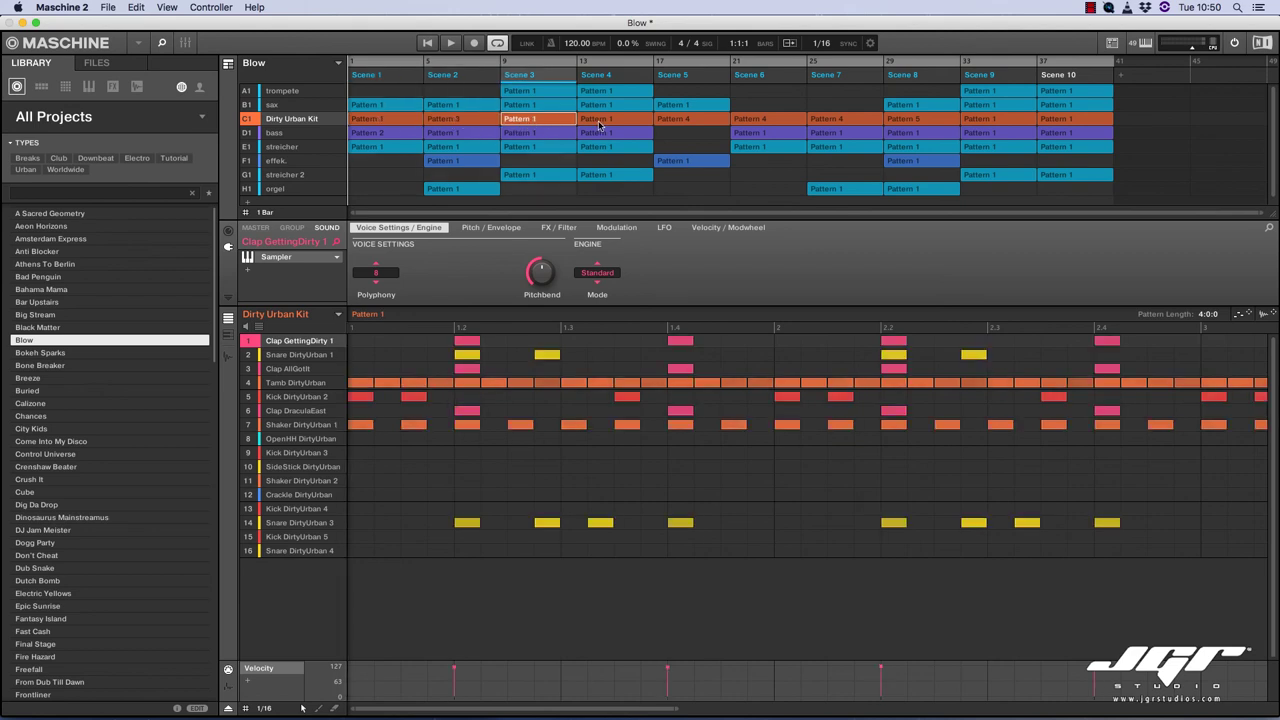
left_click(600, 124)
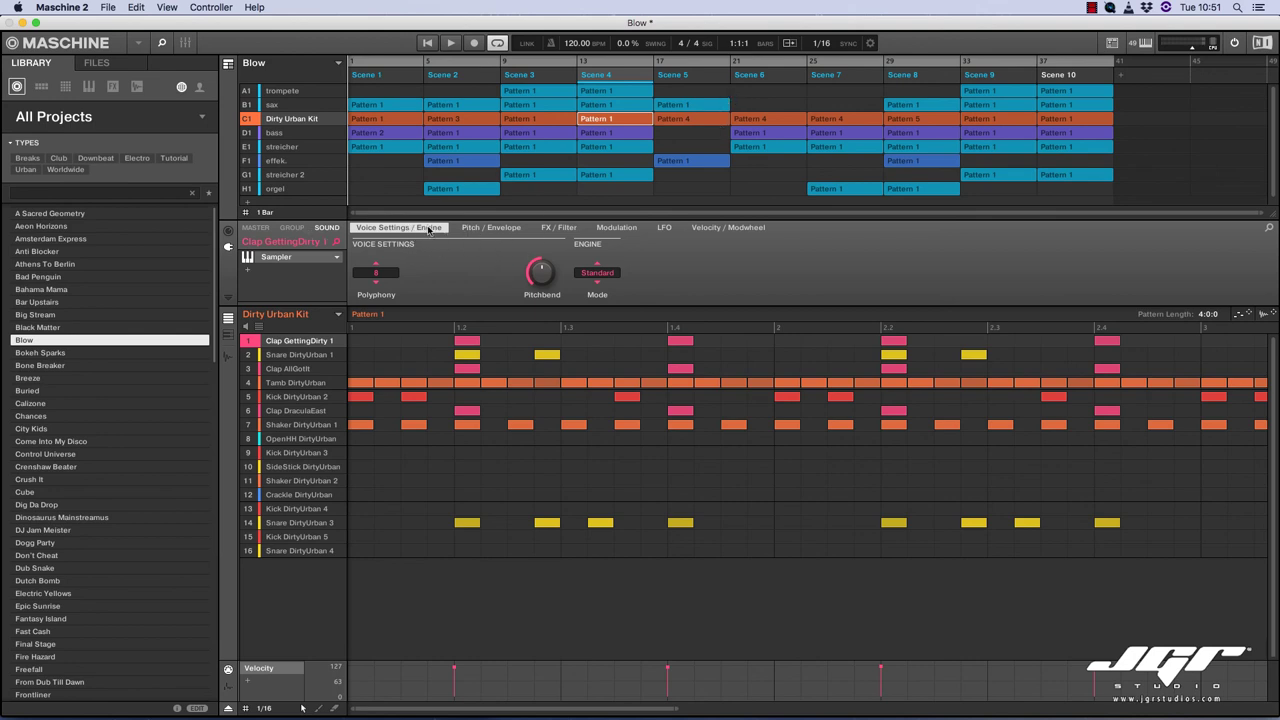
Step: Show the plug-in area of the Dirty Urban Kit group and the project's master channel
left_click(292, 227)
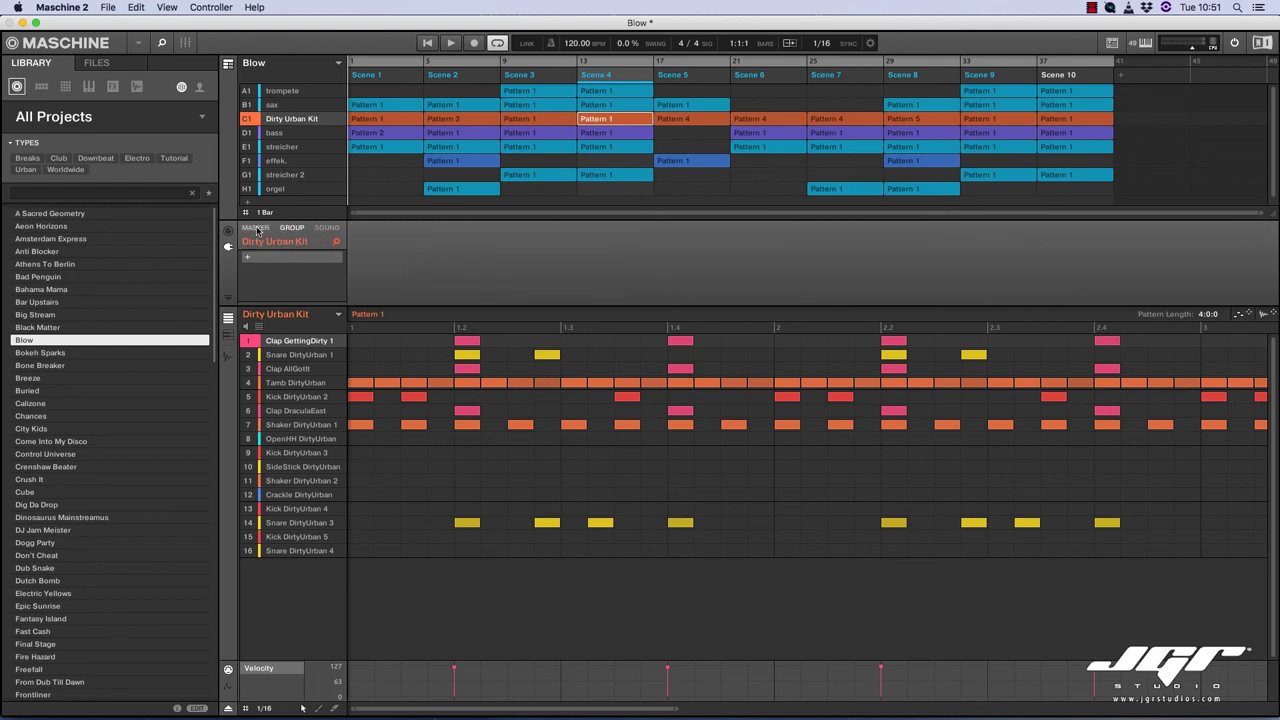
left_click(256, 228)
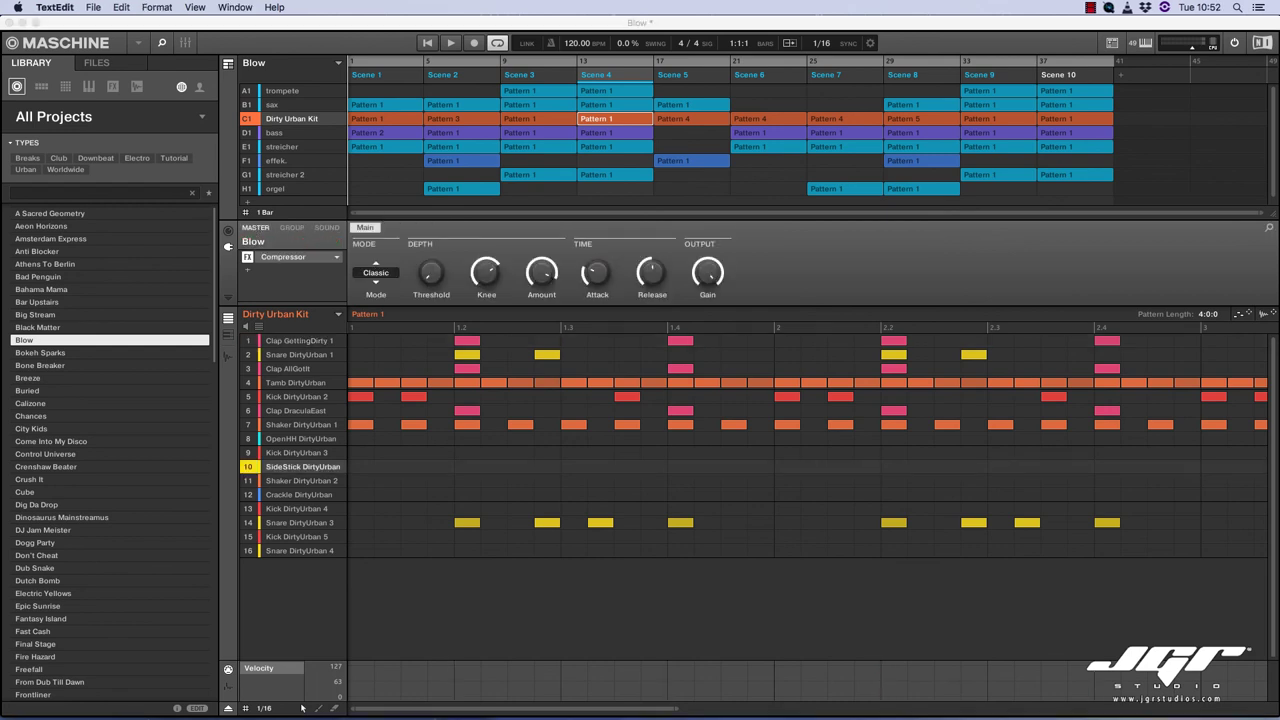